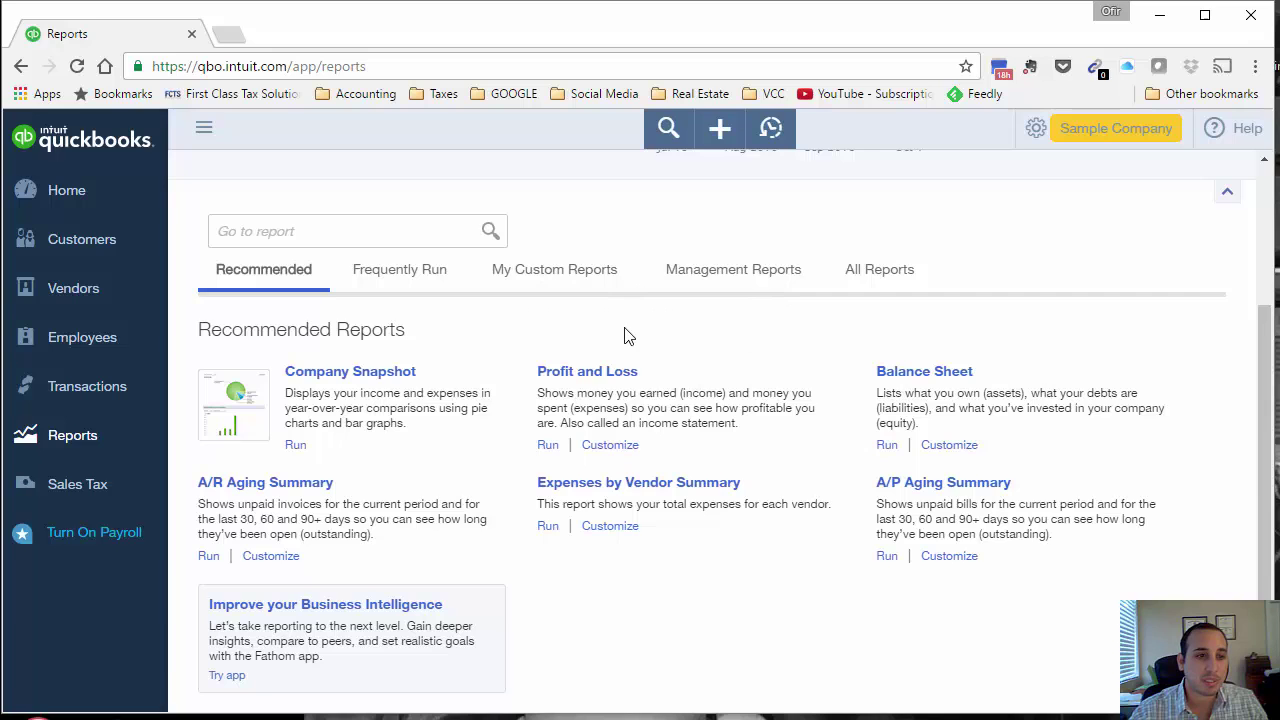
Step: Open Profit and Loss and set amounts without cents, with negatives as red (100)
left_click(588, 374)
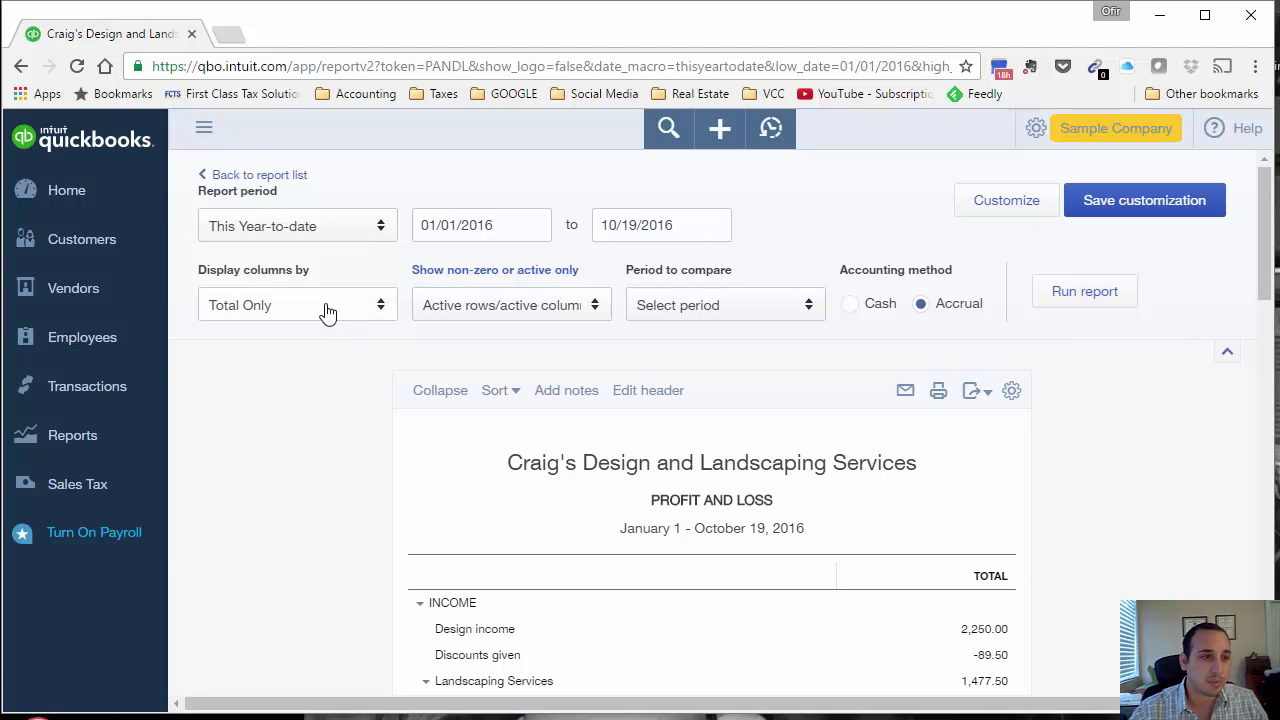
left_click(1022, 200)
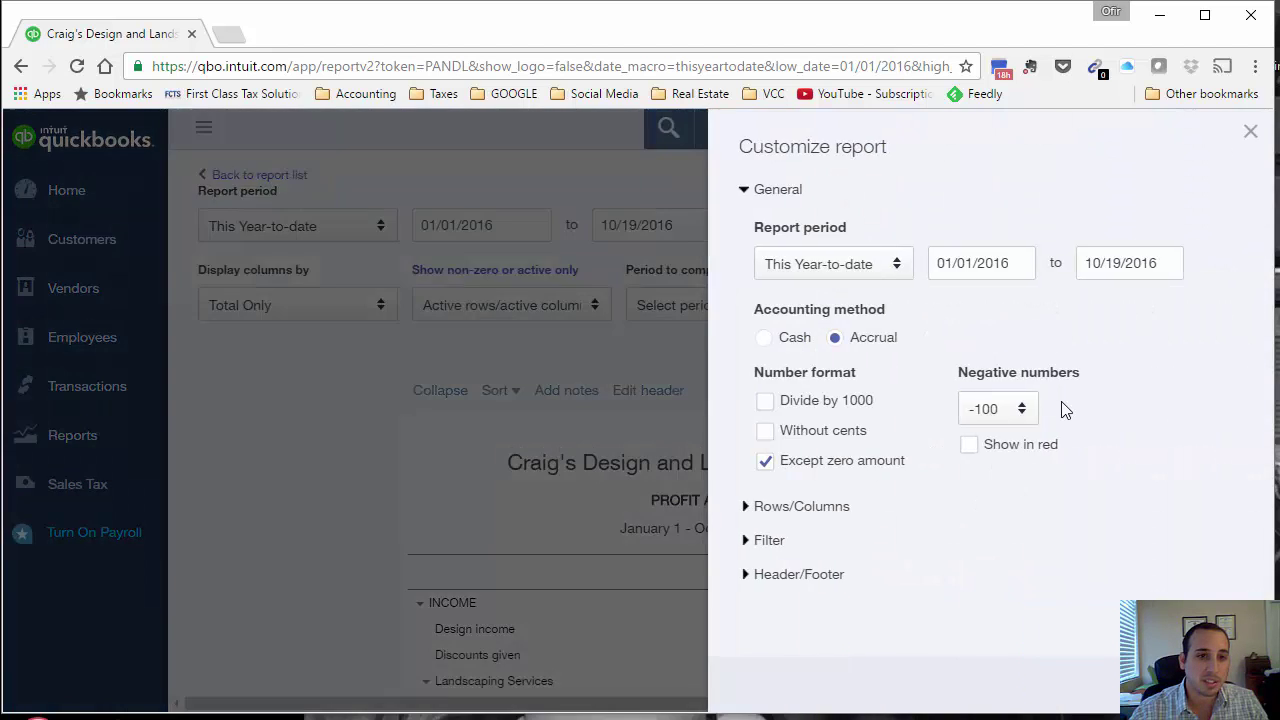
left_click(765, 430)
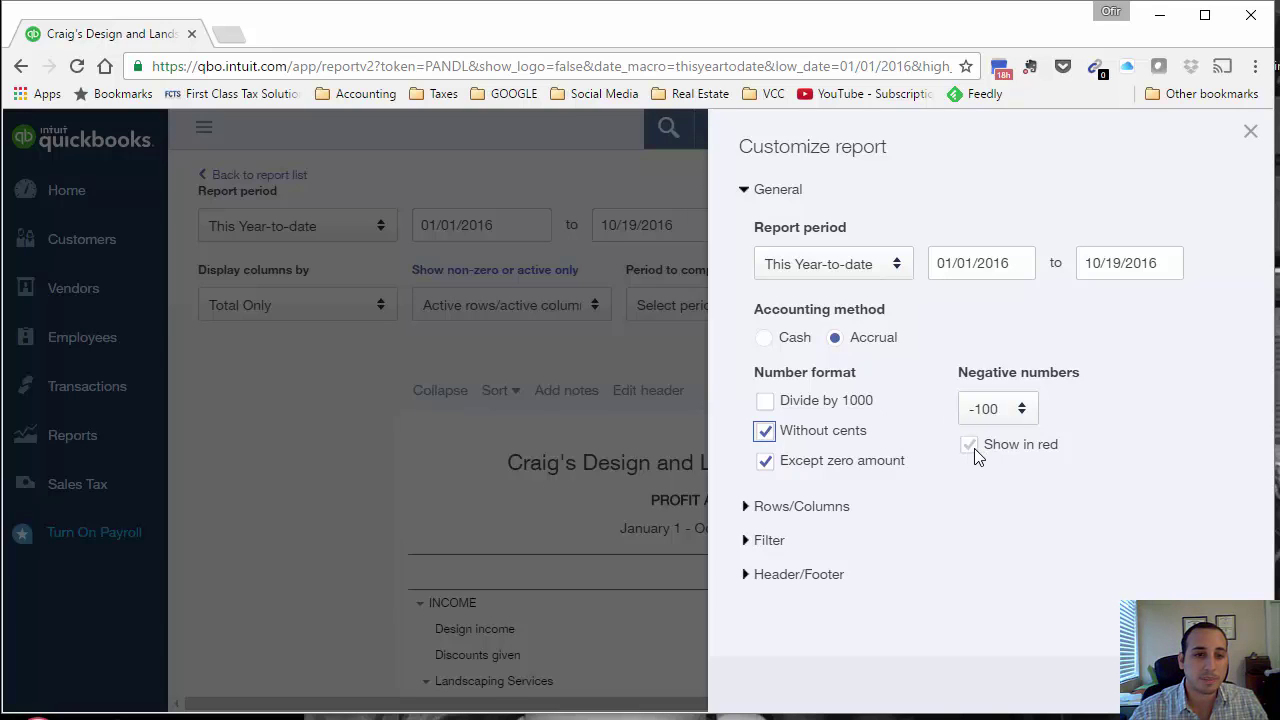
left_click(1020, 410)
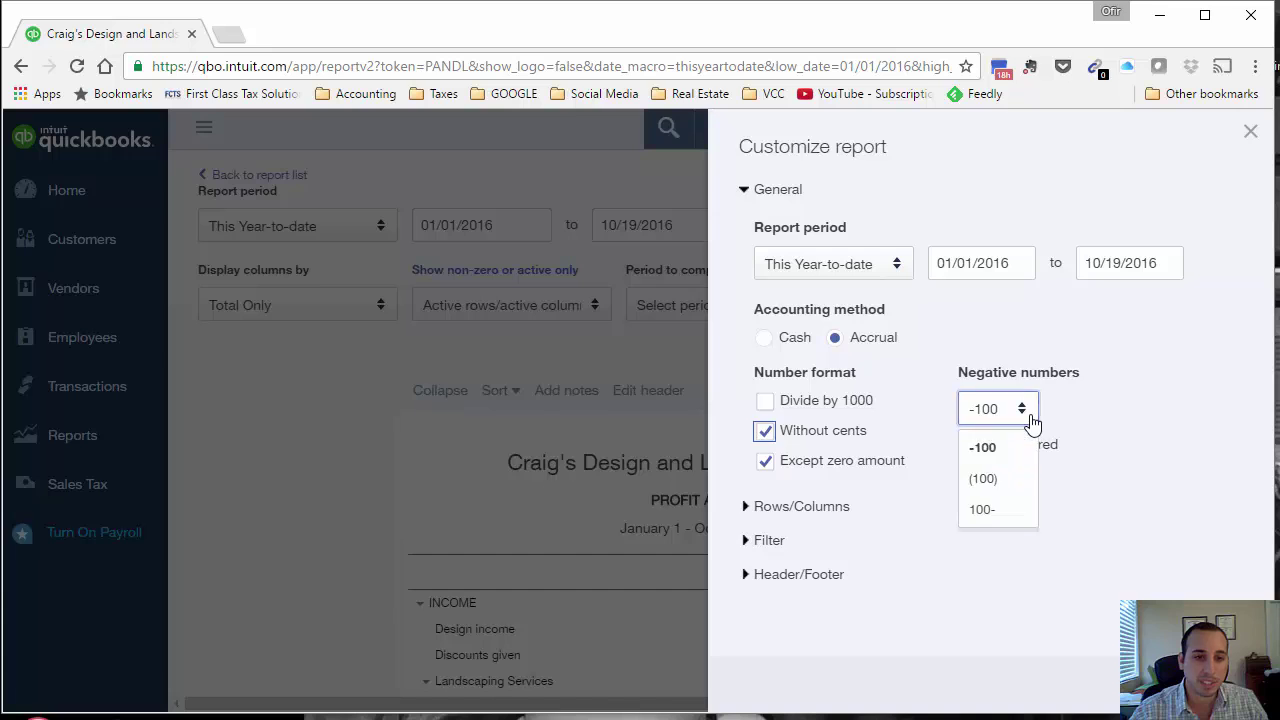
left_click(1003, 488)
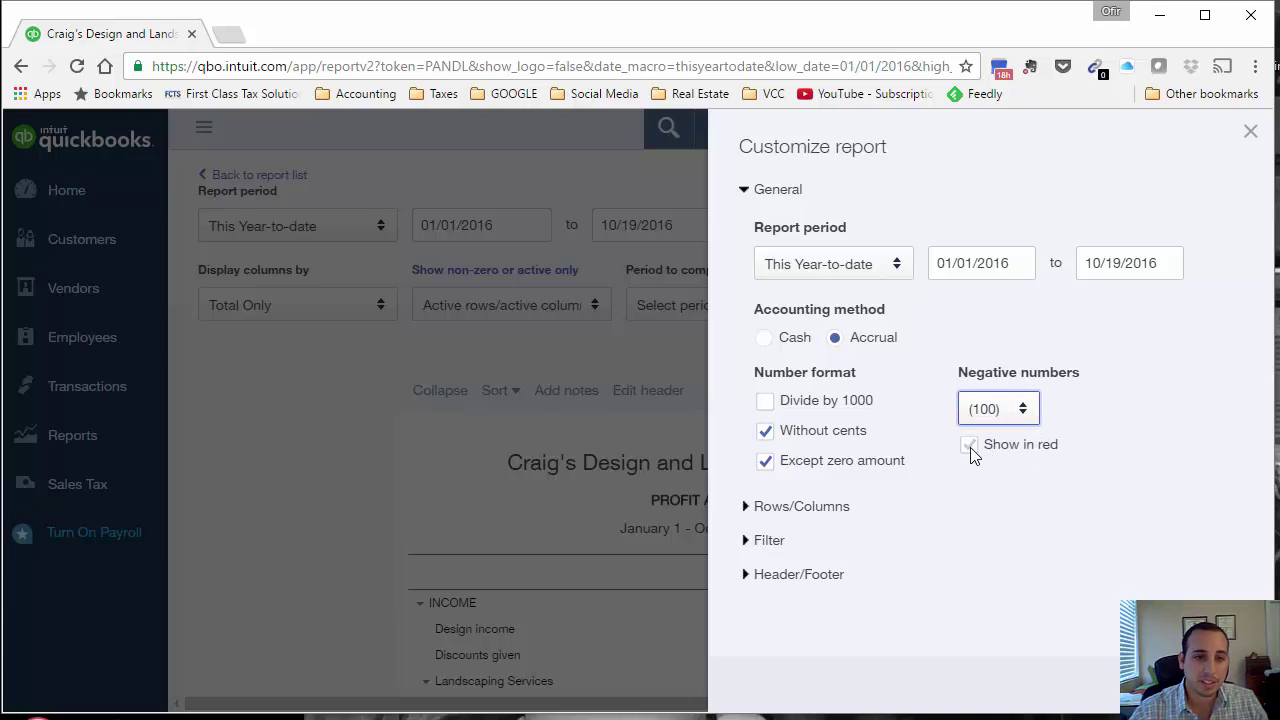
left_click(969, 445)
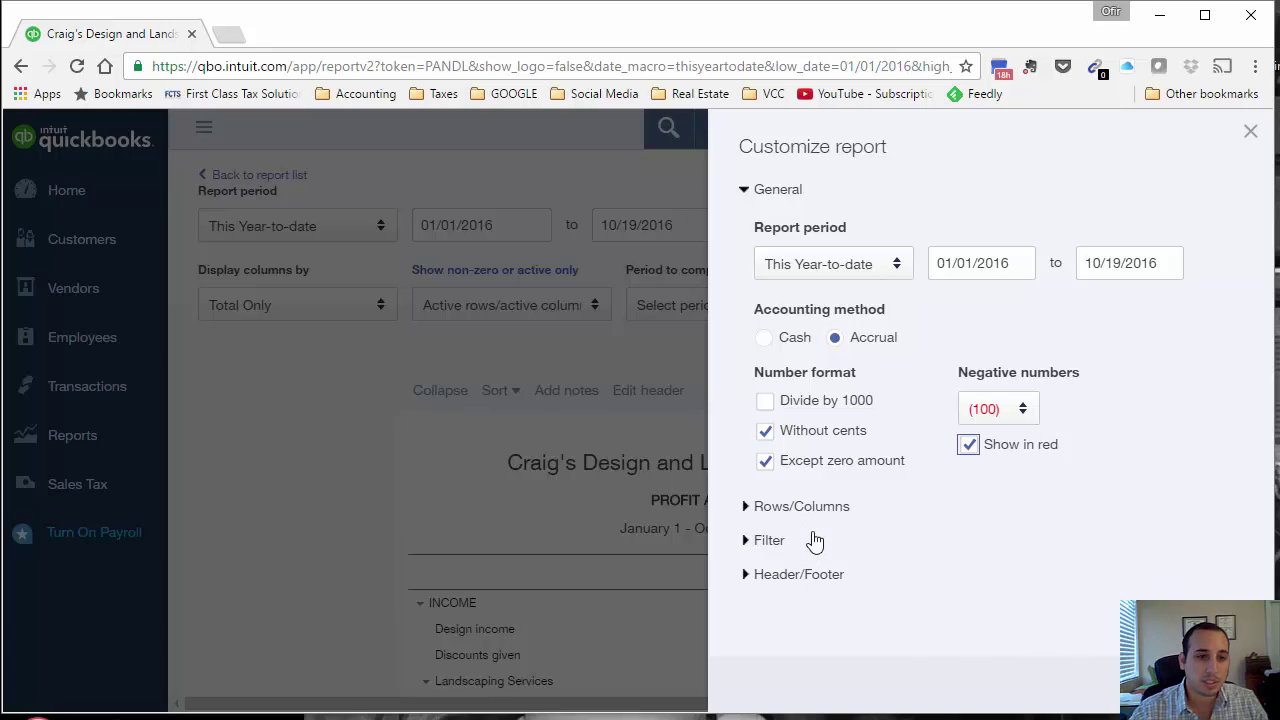
Step: Rerun the customized report and review totals: $10,201 income, $405 cost of goods sold
left_click(778, 542)
left_click(826, 512)
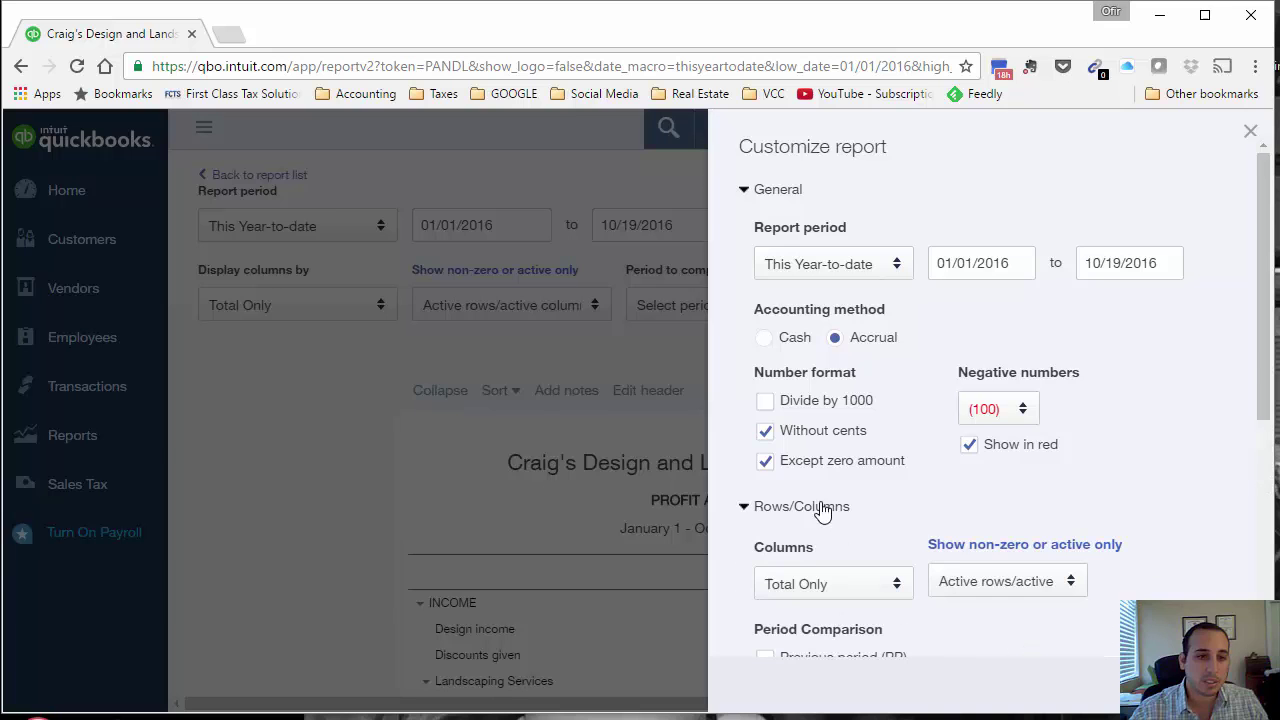
scroll(1071, 600, "down", 2)
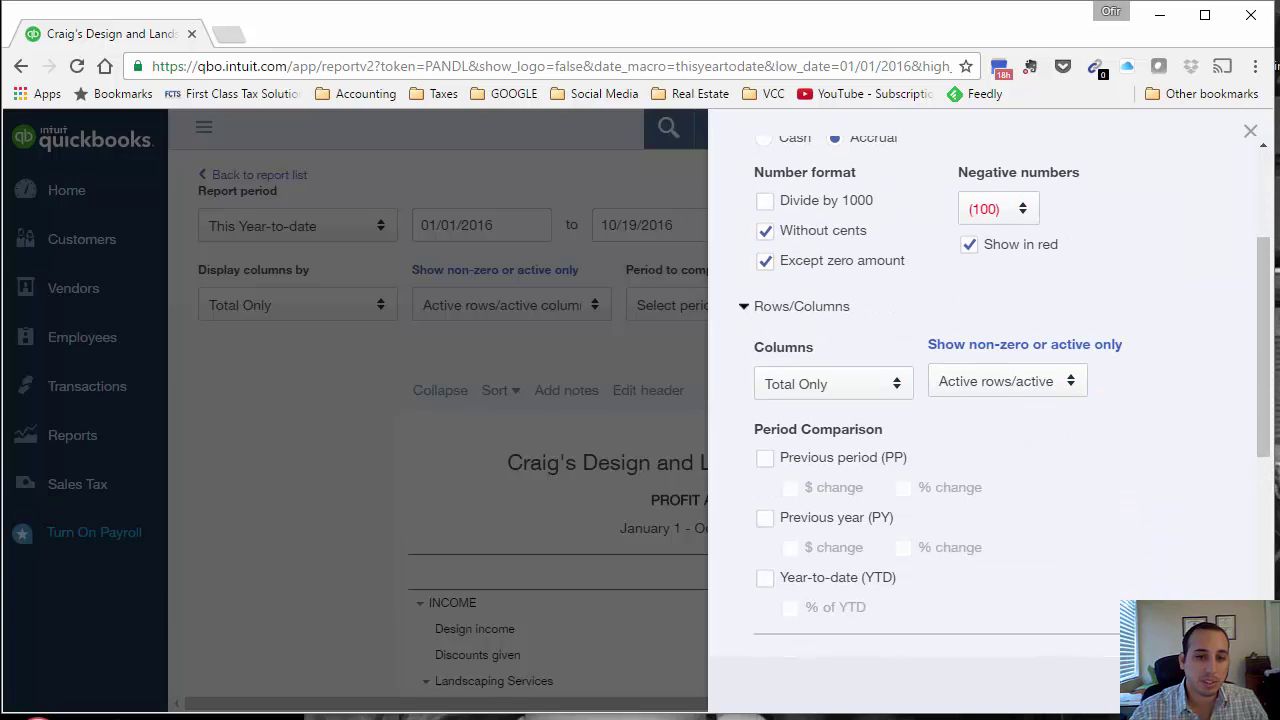
left_click(949, 614)
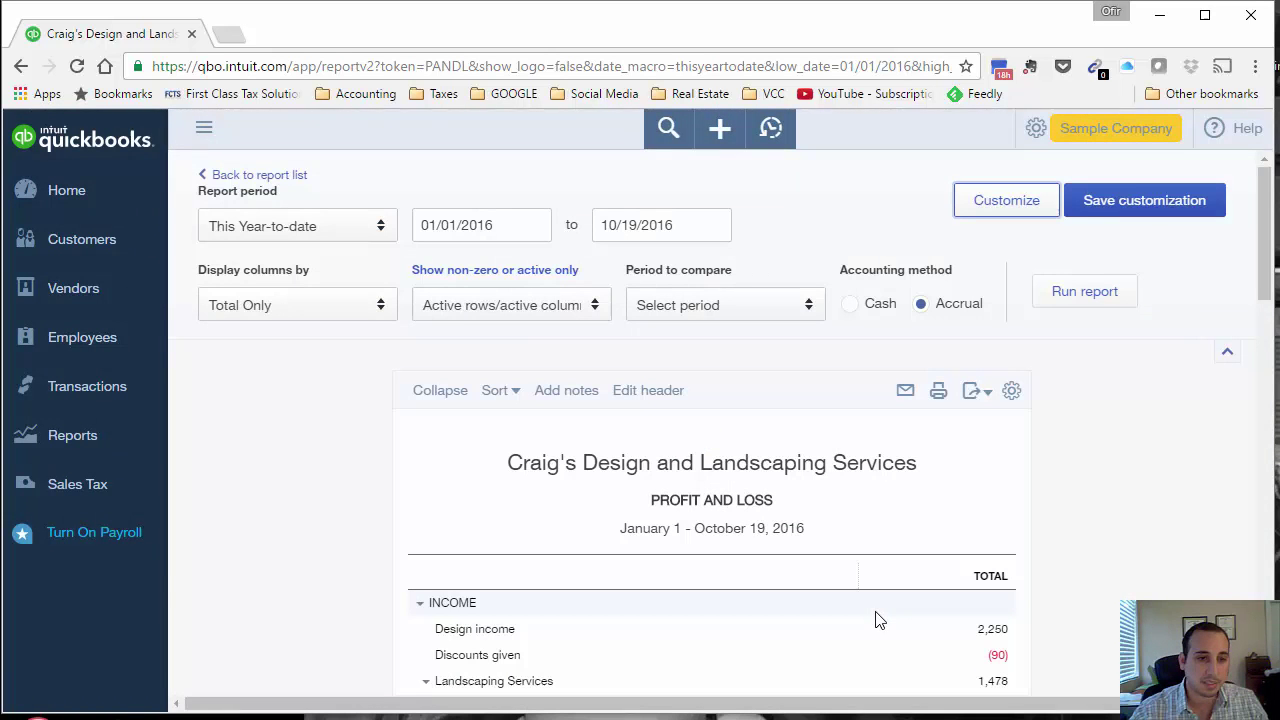
scroll(1091, 600, "down", 5)
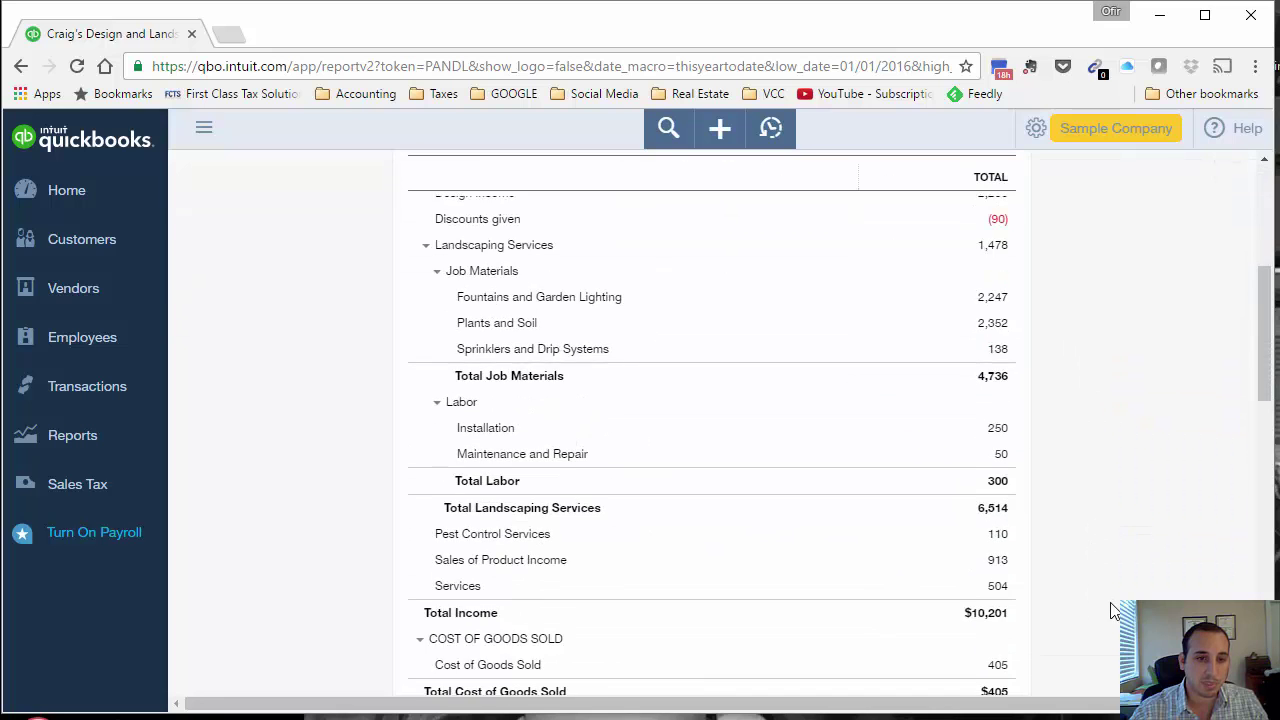
scroll(1115, 610, "up", 6)
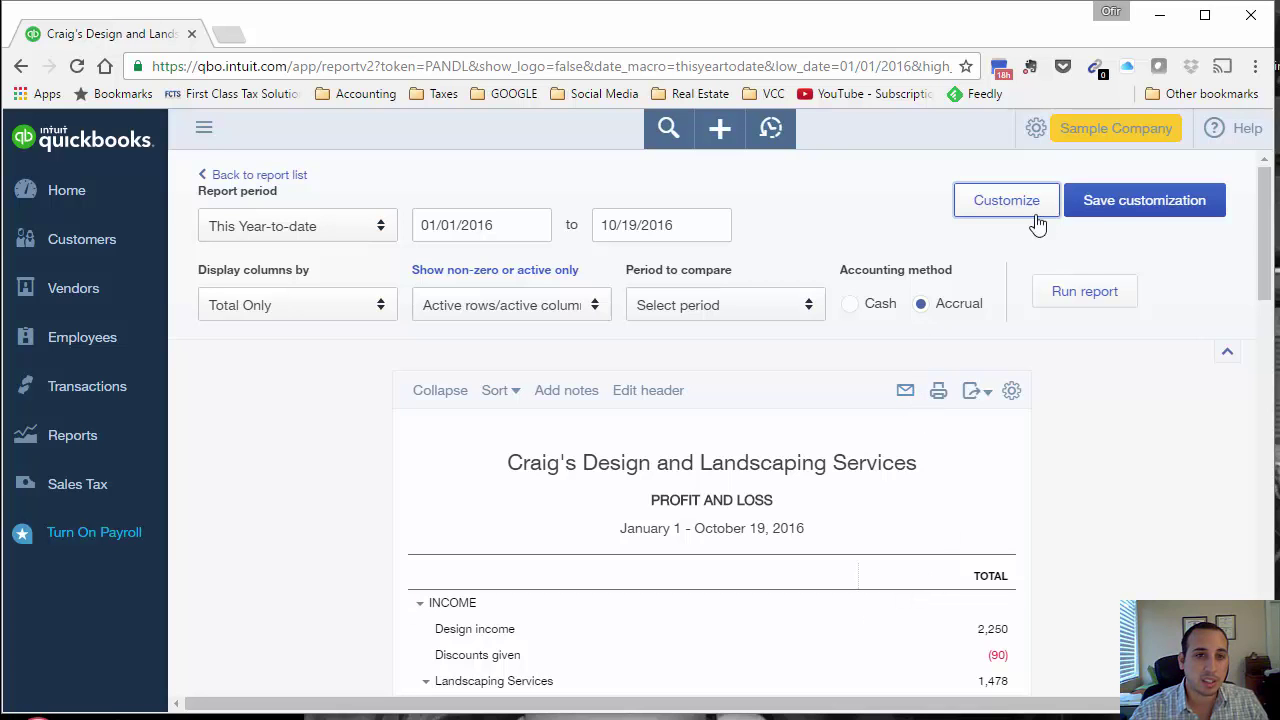
Step: Name the custom report 'Profit and Loss -Customized' and create a new 'Weekly Reports' group
left_click(1127, 205)
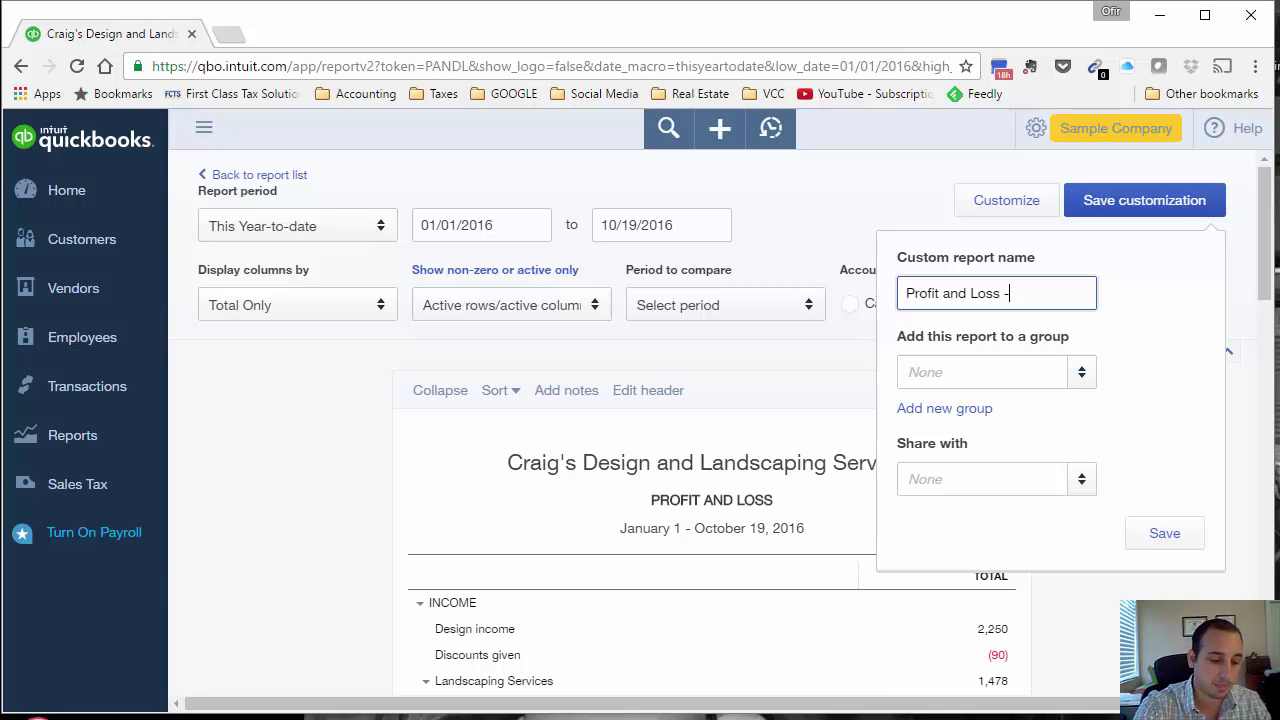
type("Customized")
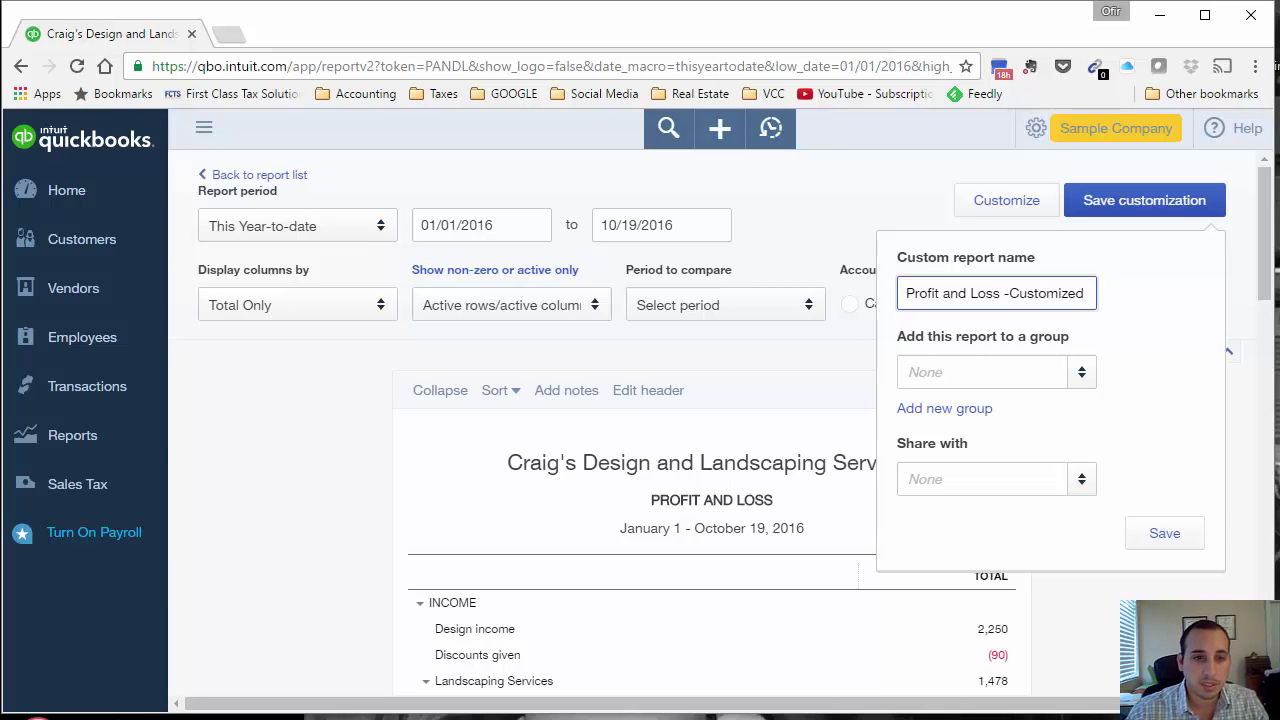
left_click(1031, 371)
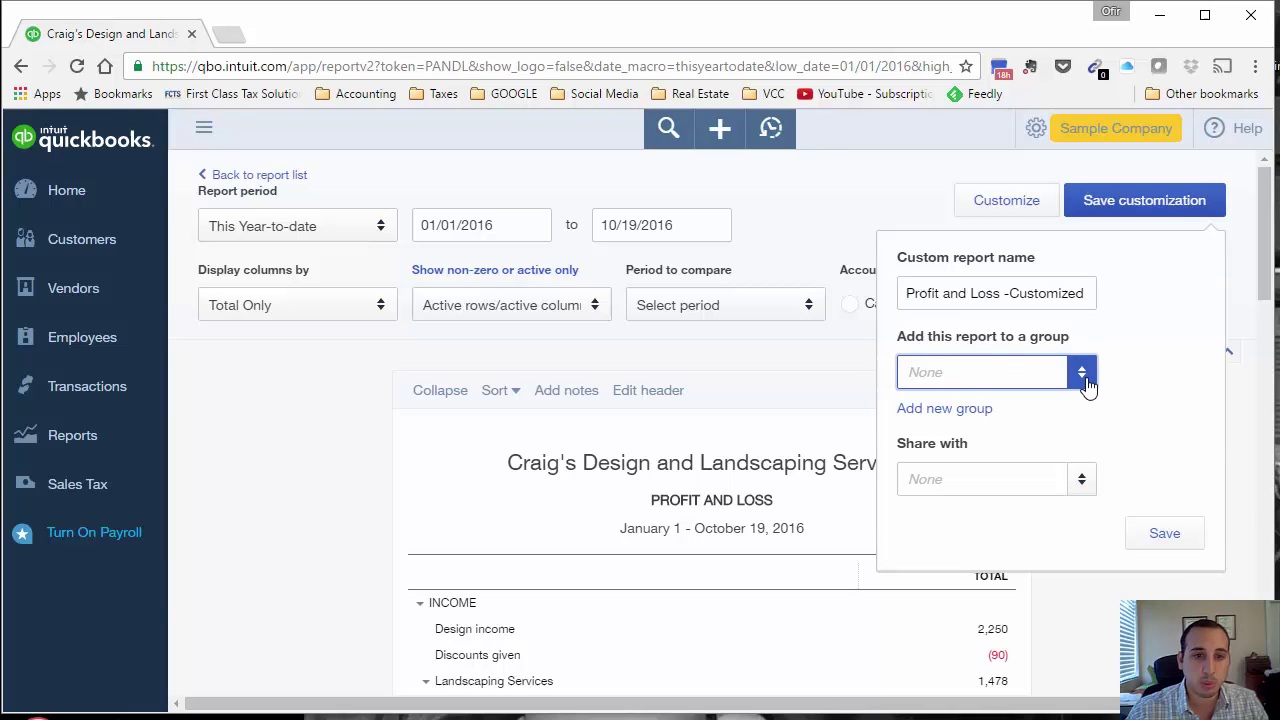
left_click(968, 410)
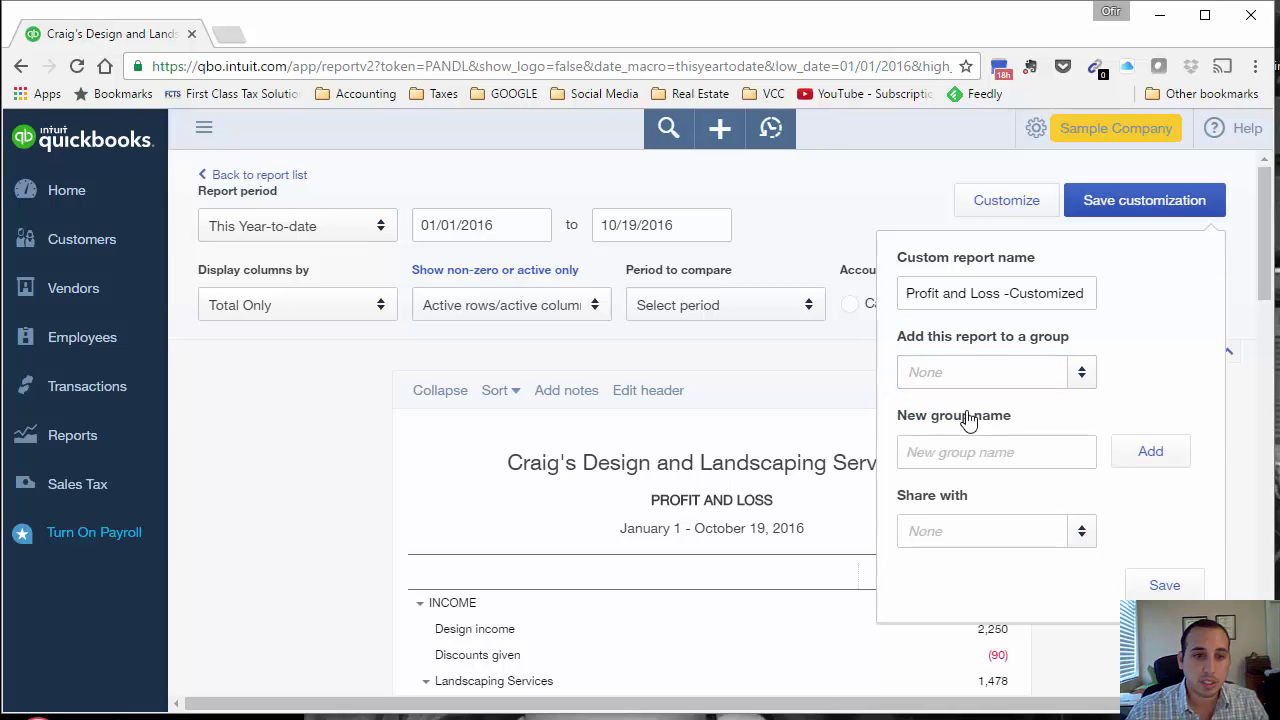
left_click(986, 450)
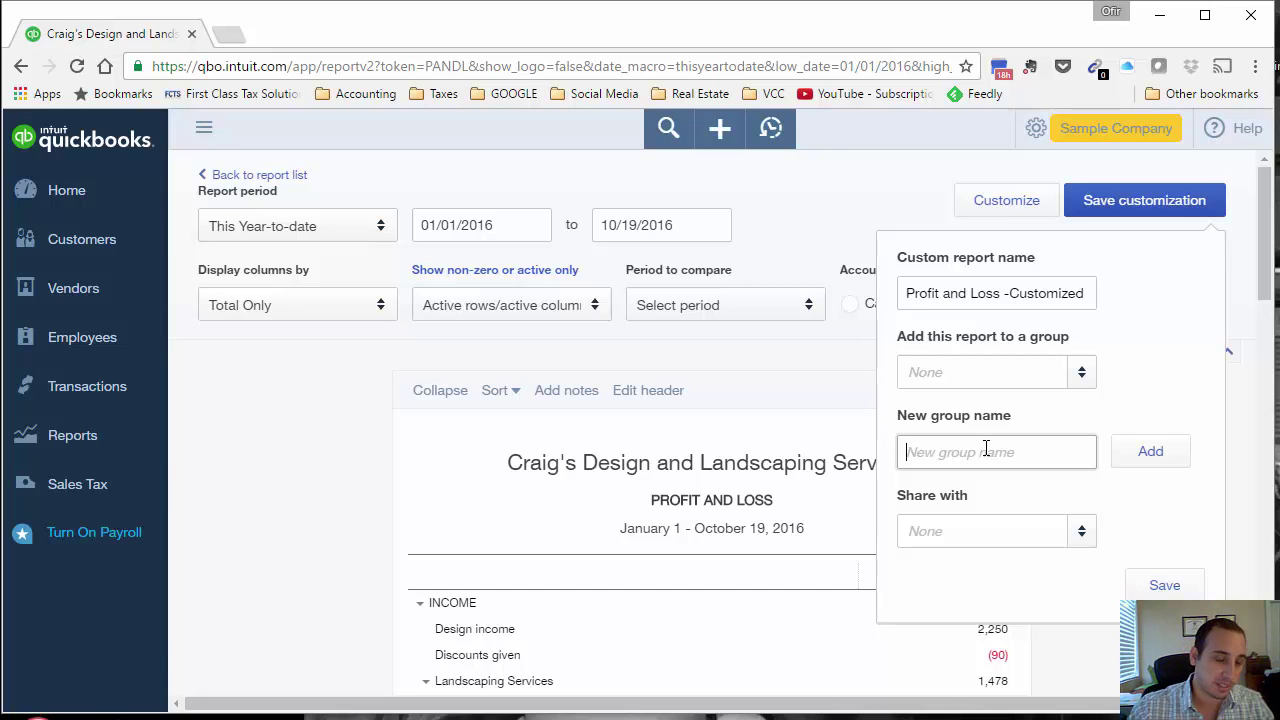
type("Weekl")
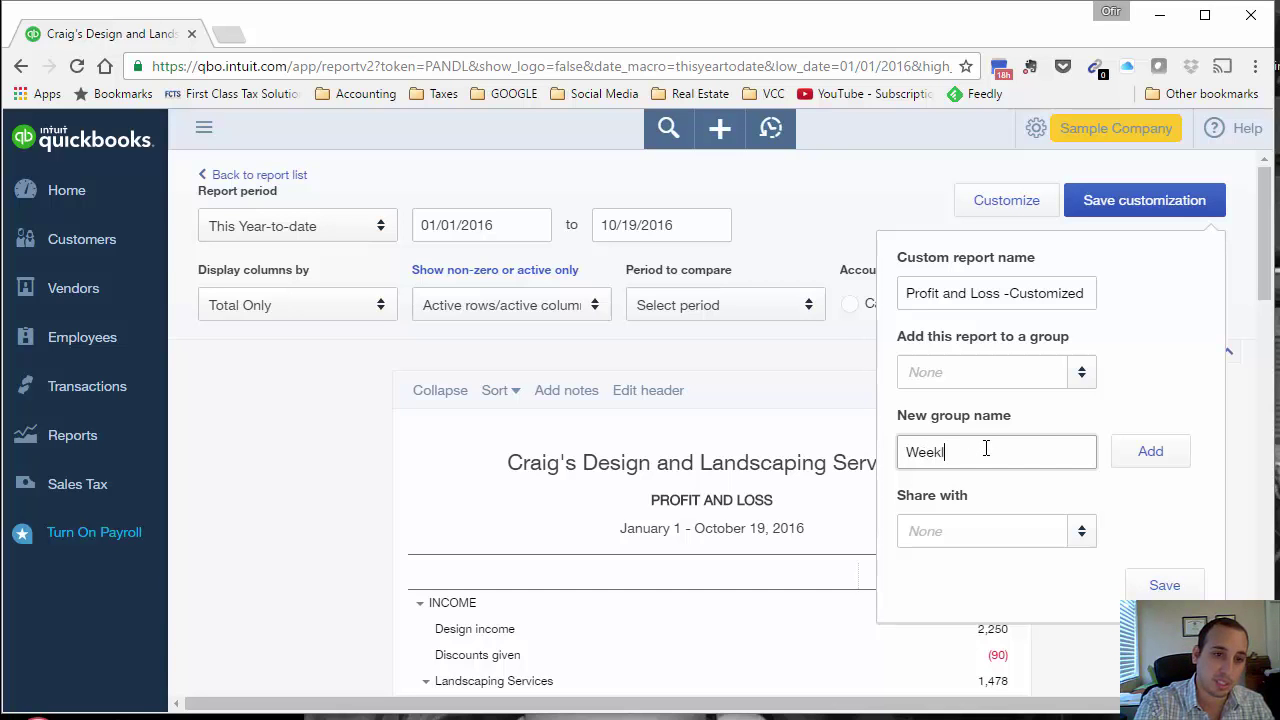
type("y ")
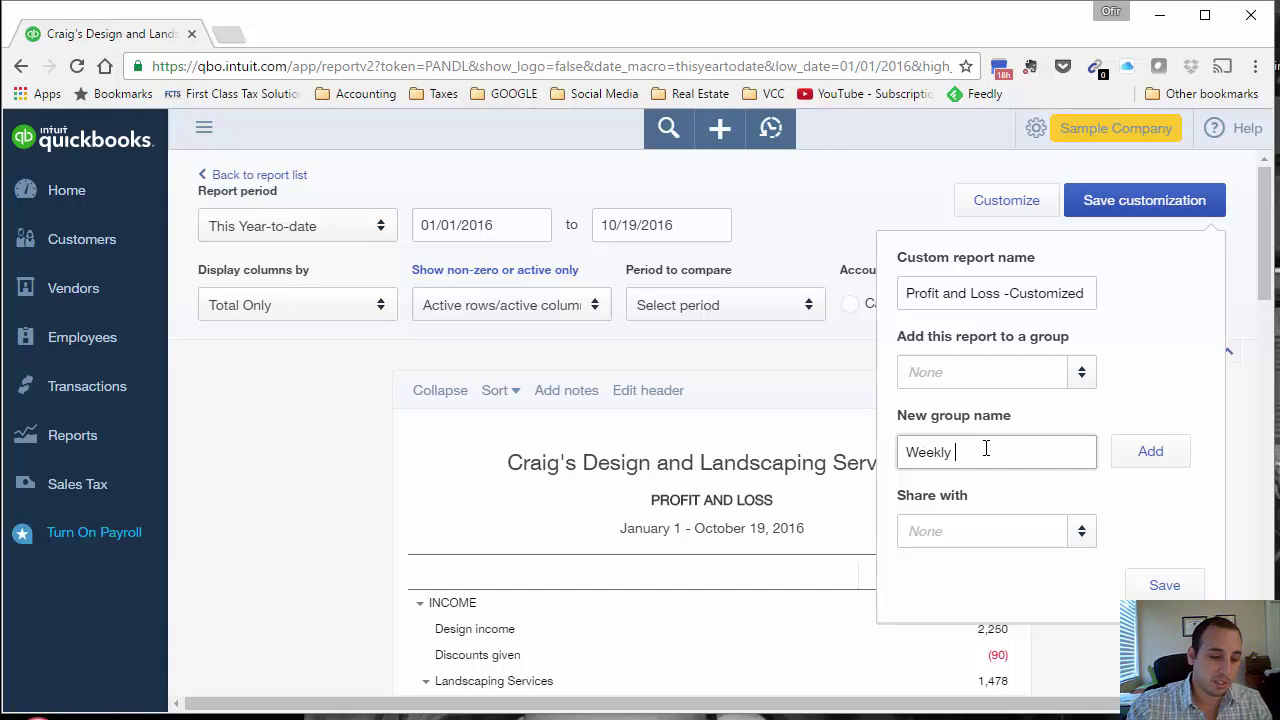
type("Report")
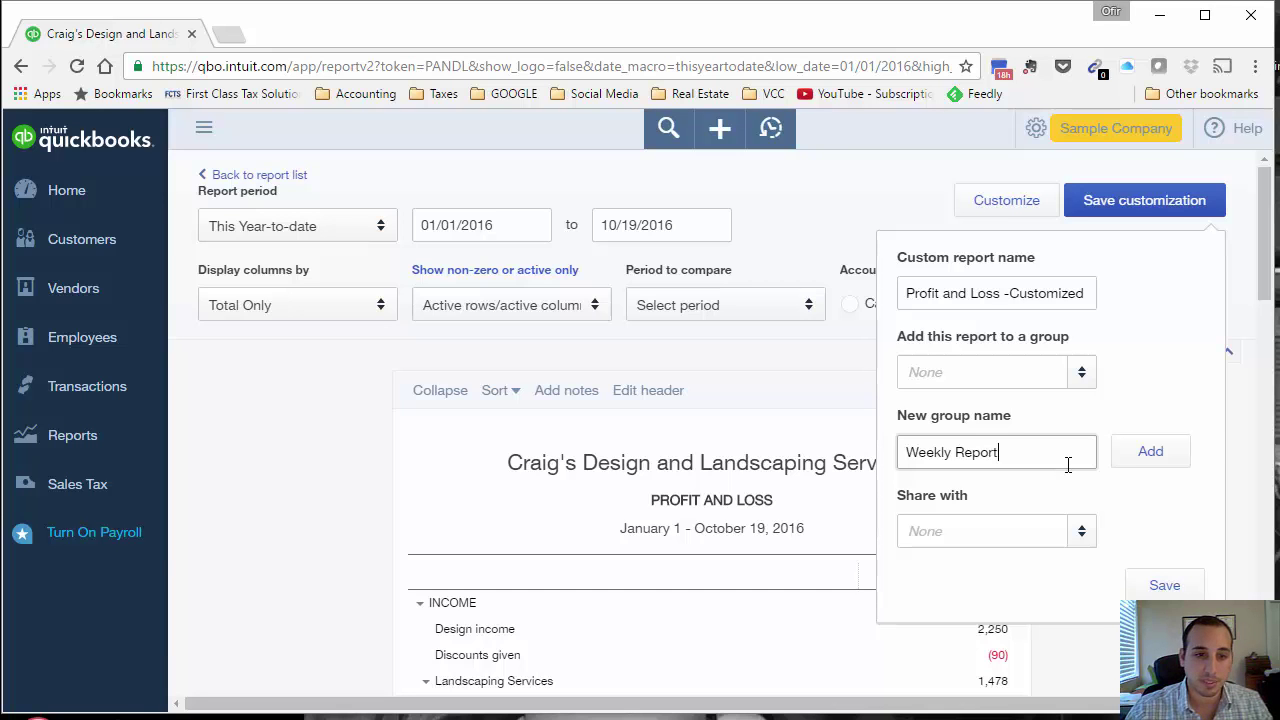
type("s")
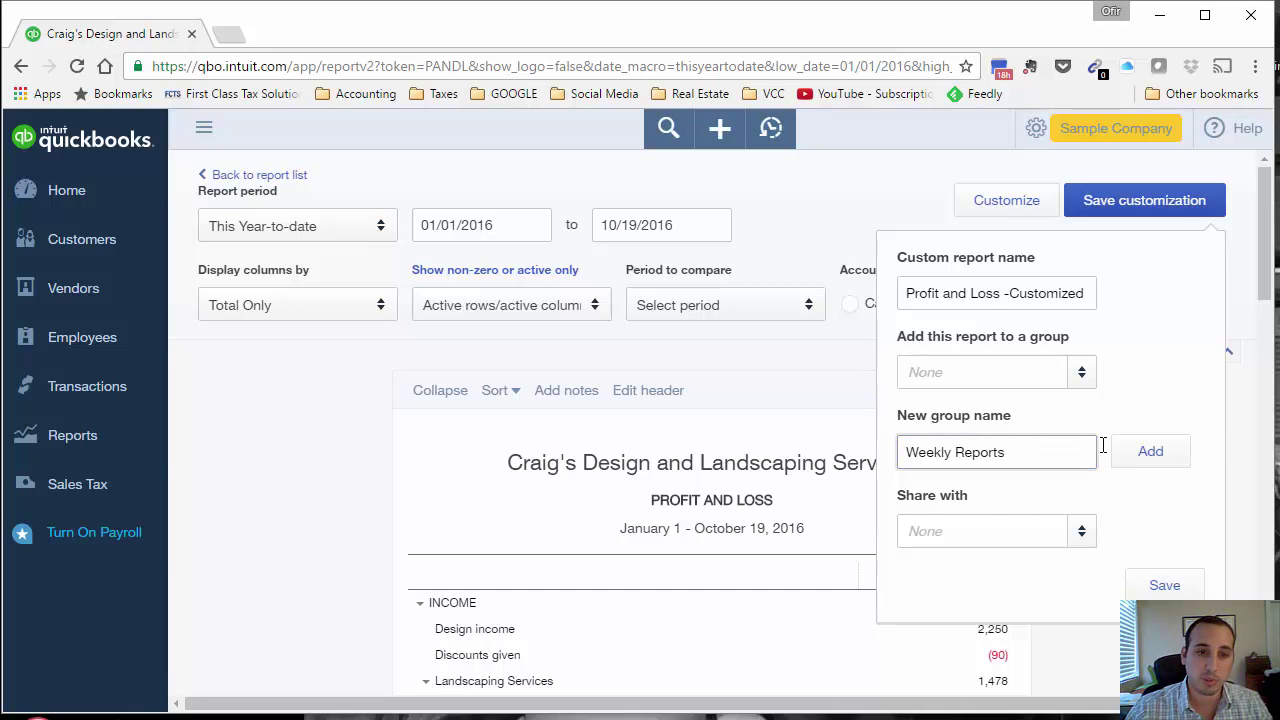
left_click(1140, 454)
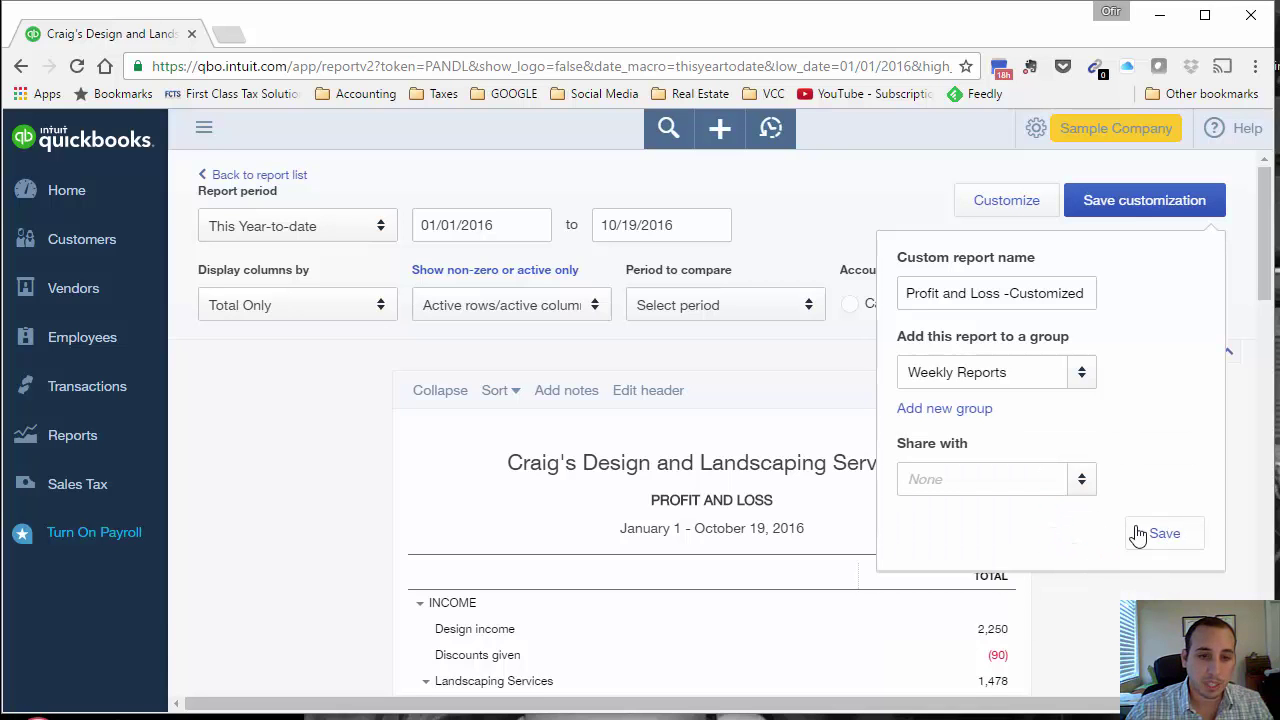
Step: Set the report's sharing option and save the custom report
left_click(1081, 479)
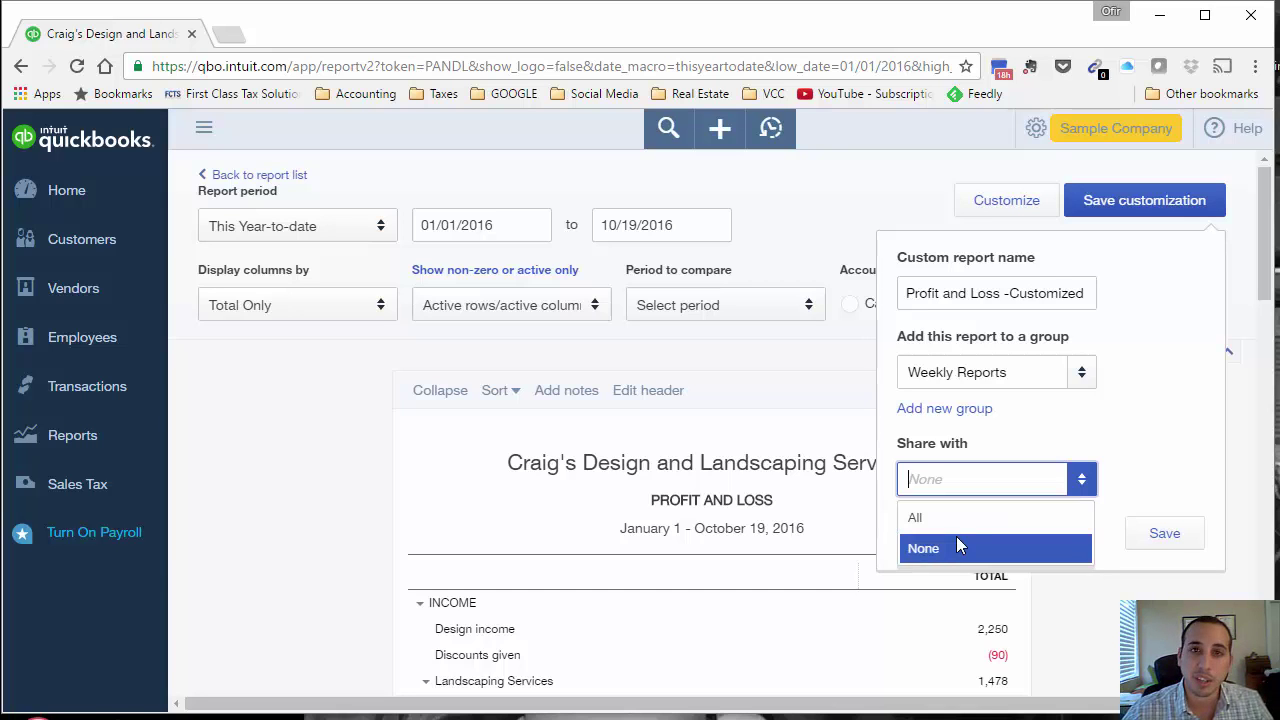
left_click(1192, 485)
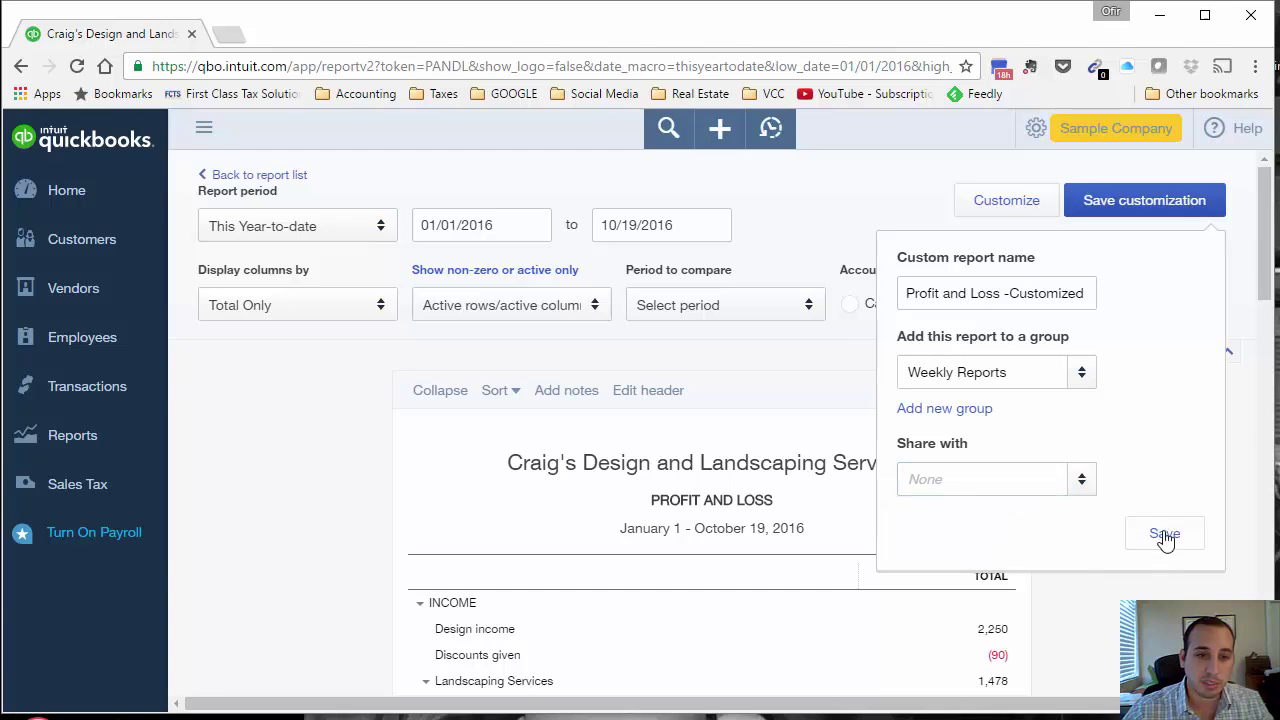
left_click(1096, 497)
left_click(1030, 522)
left_click(1165, 533)
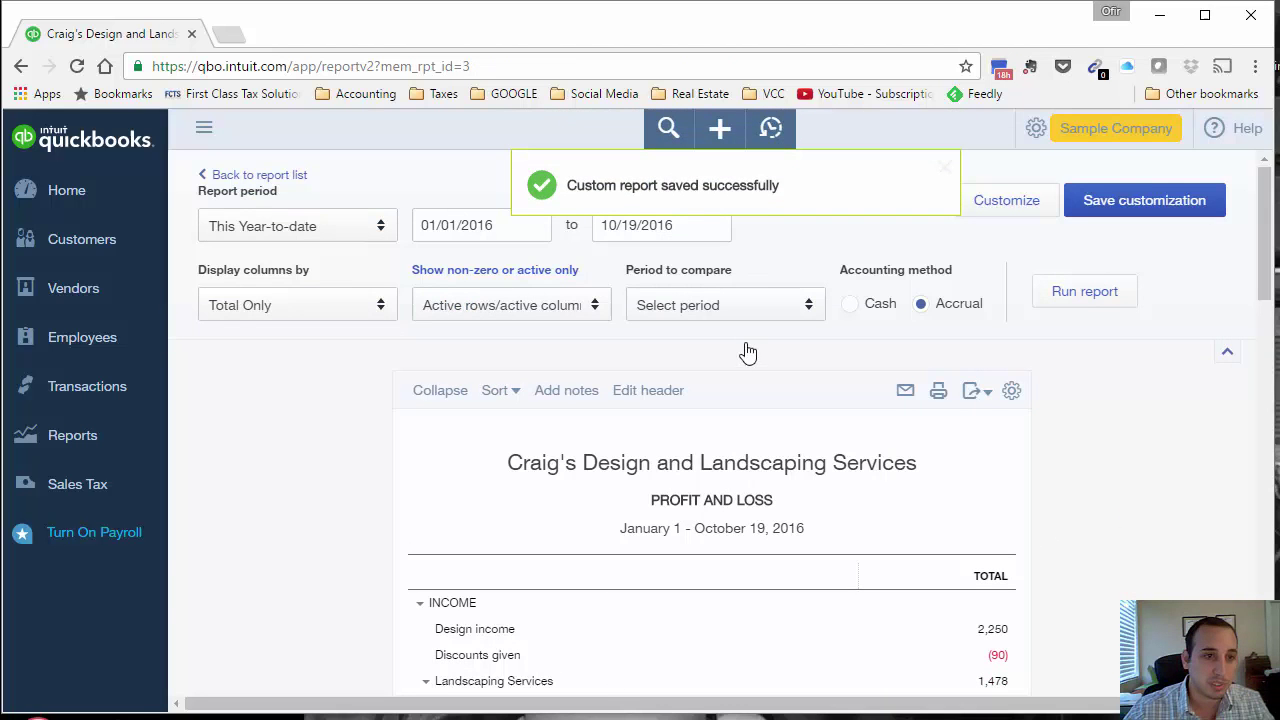
Step: Check Weekly Reports under My Custom Reports, then search reports for 'sale'
left_click(108, 443)
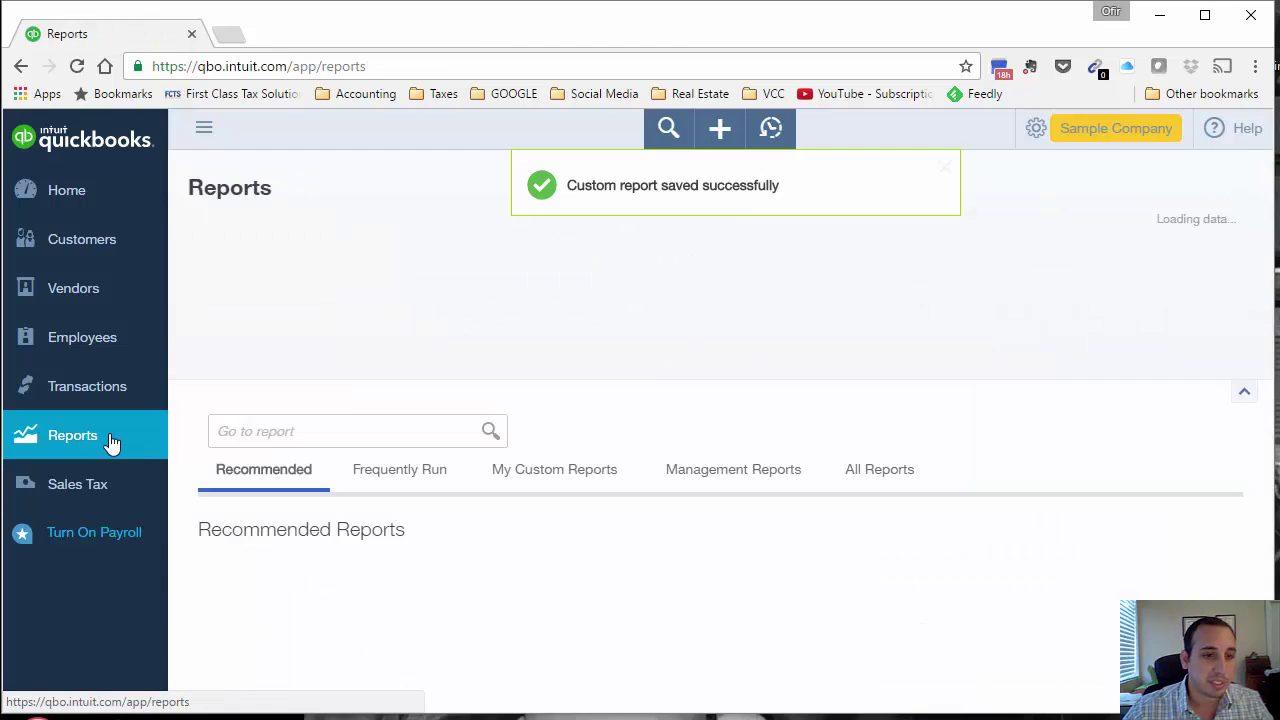
left_click(556, 480)
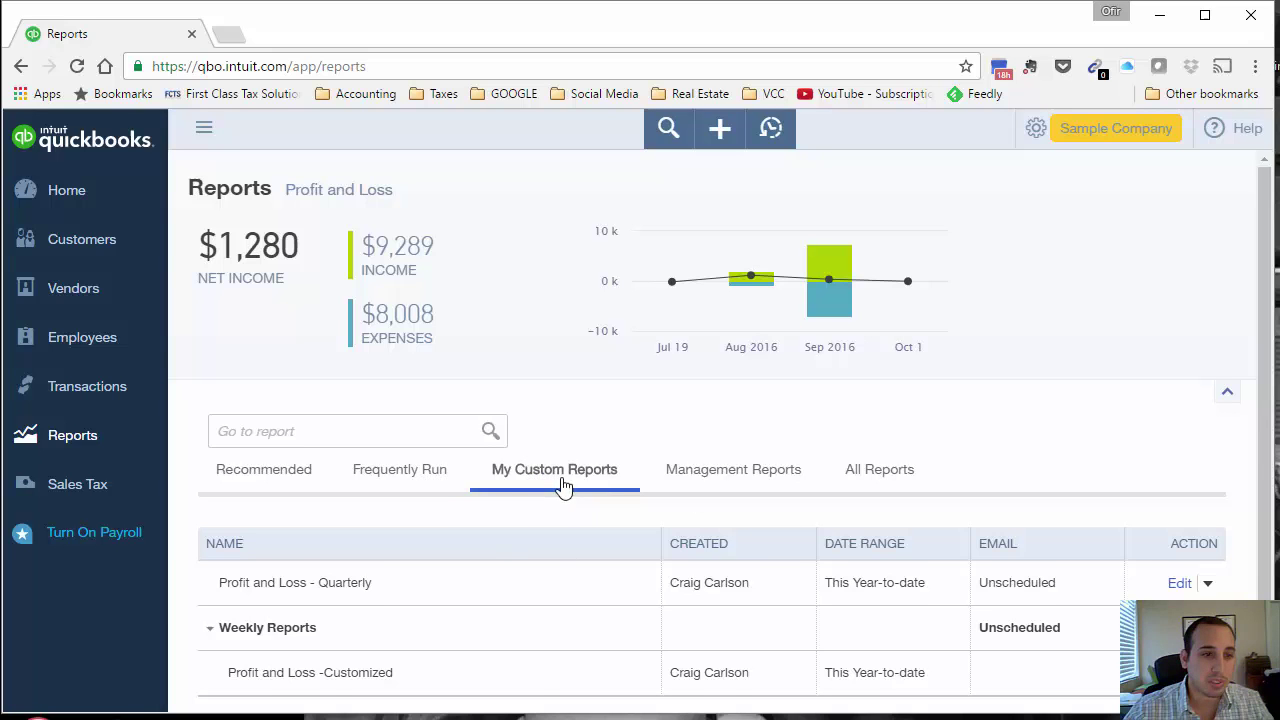
scroll(645, 500, "down", 1)
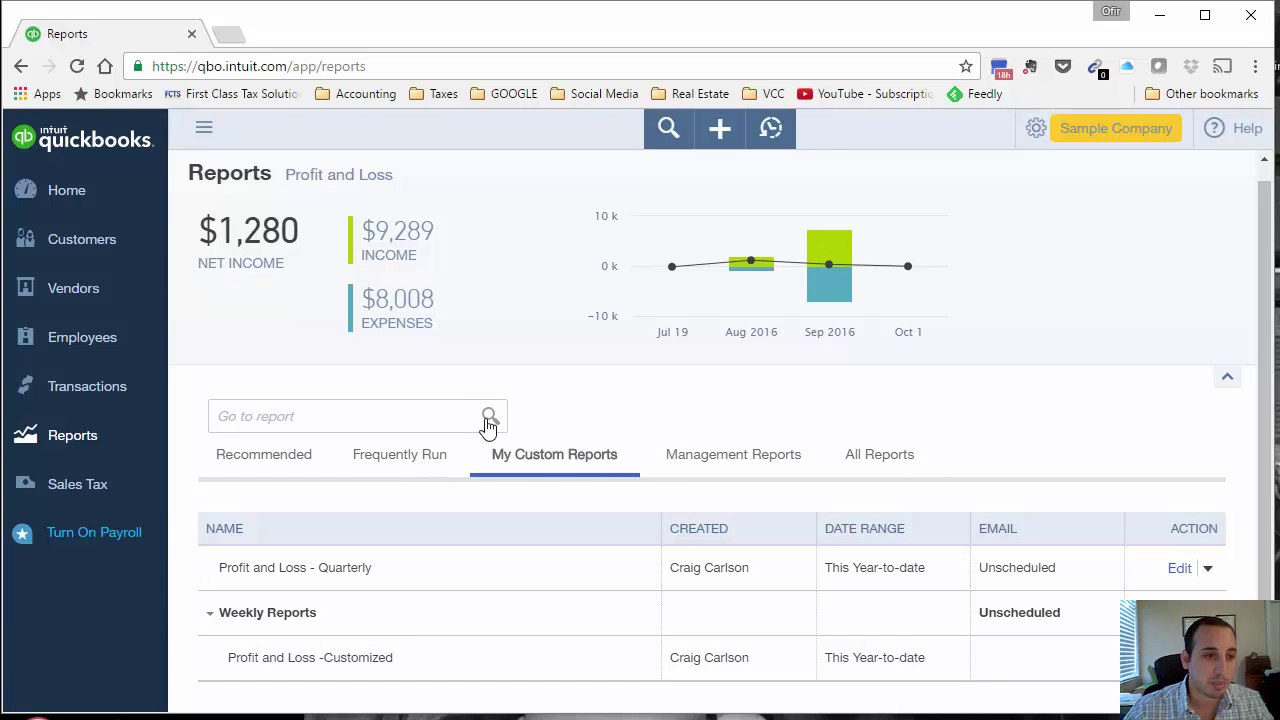
left_click(422, 409)
type("sale")
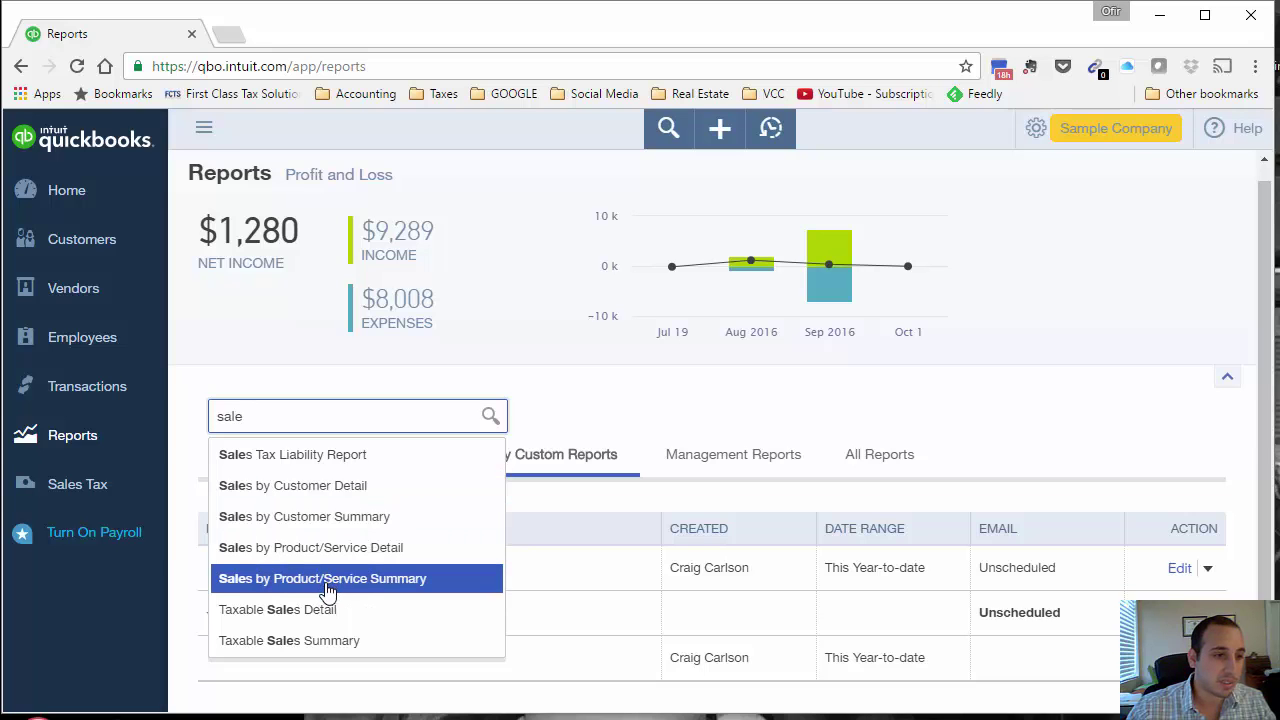
Step: Run Sales by Customer Summary from 01/01/2016 to October 19, 2016
left_click(335, 517)
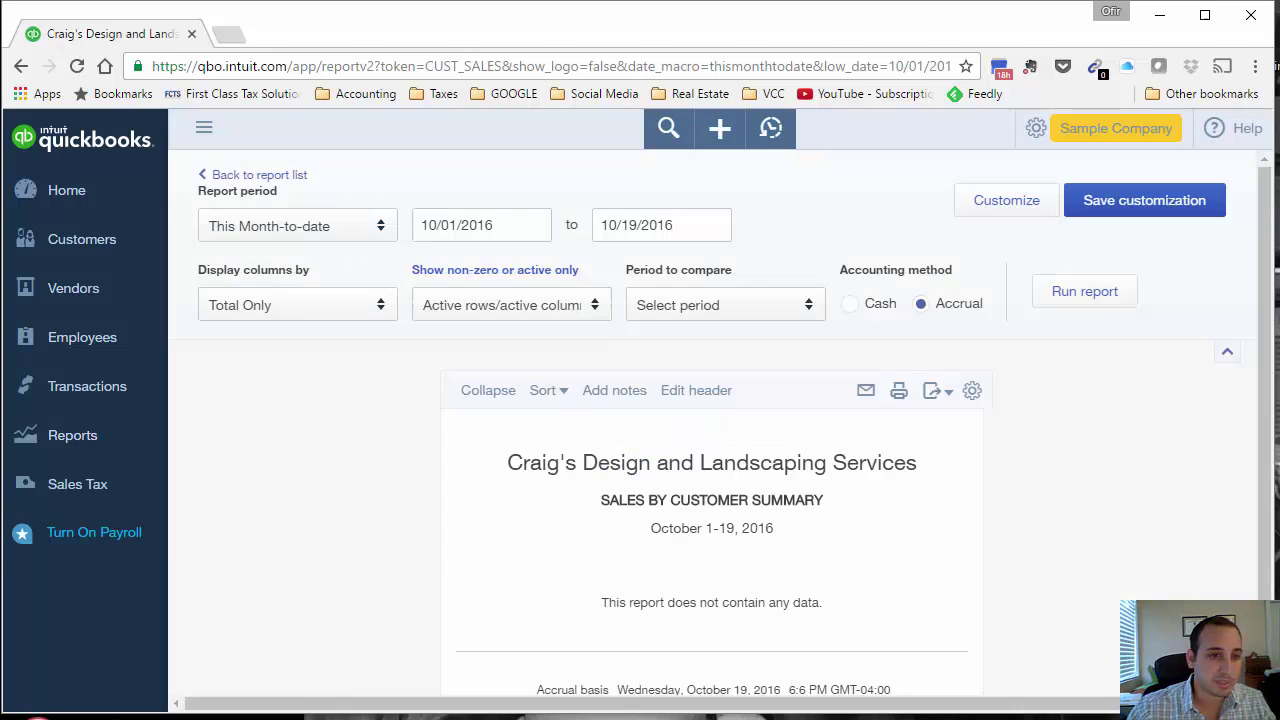
left_click(350, 311)
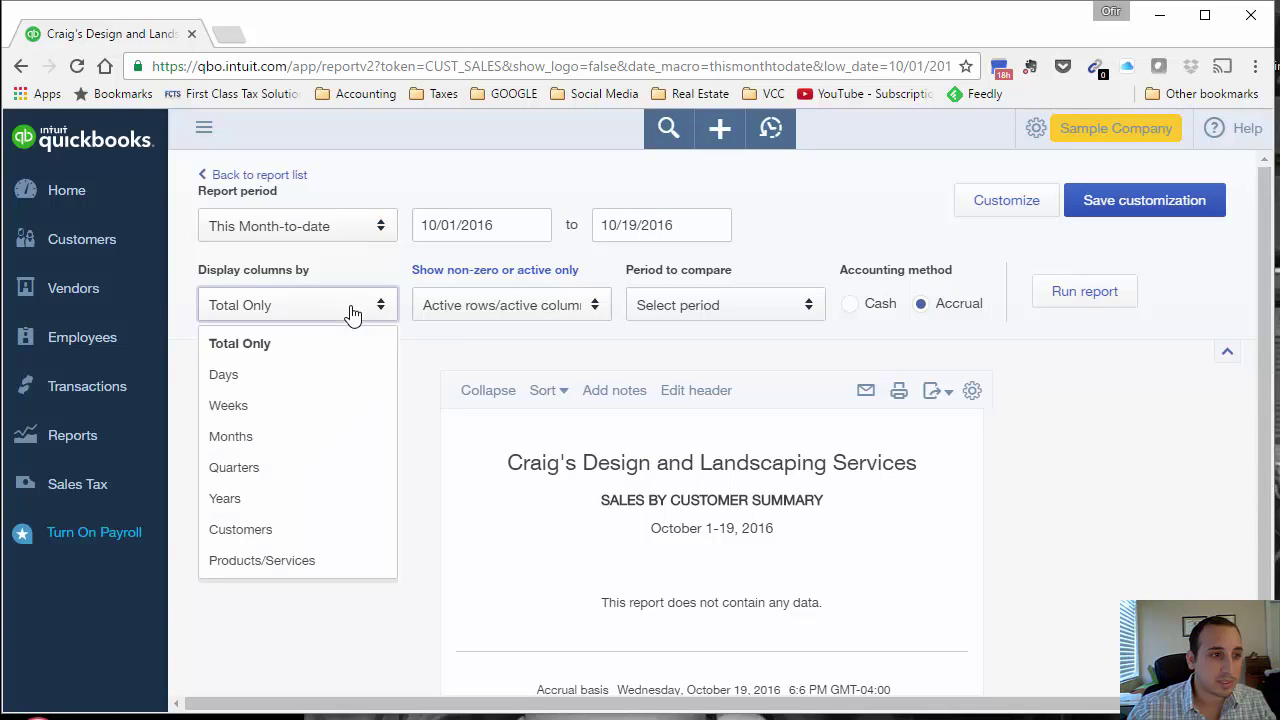
left_click(515, 224)
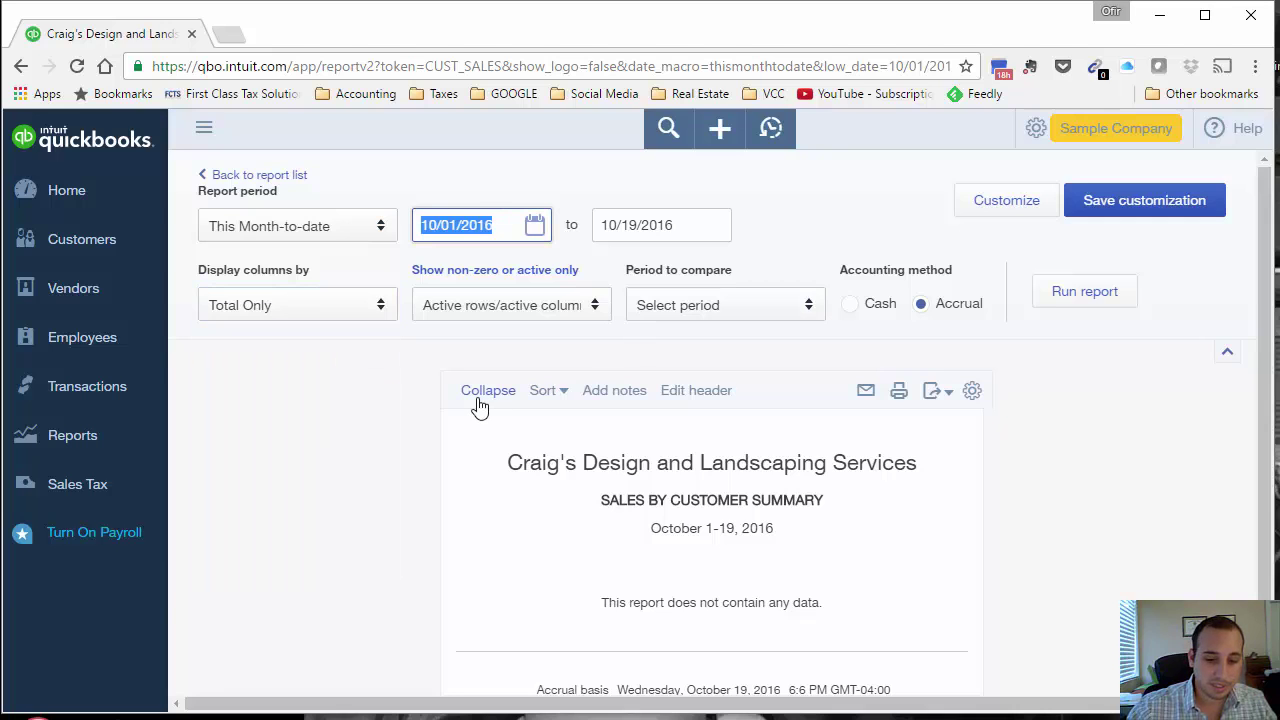
type("0101")
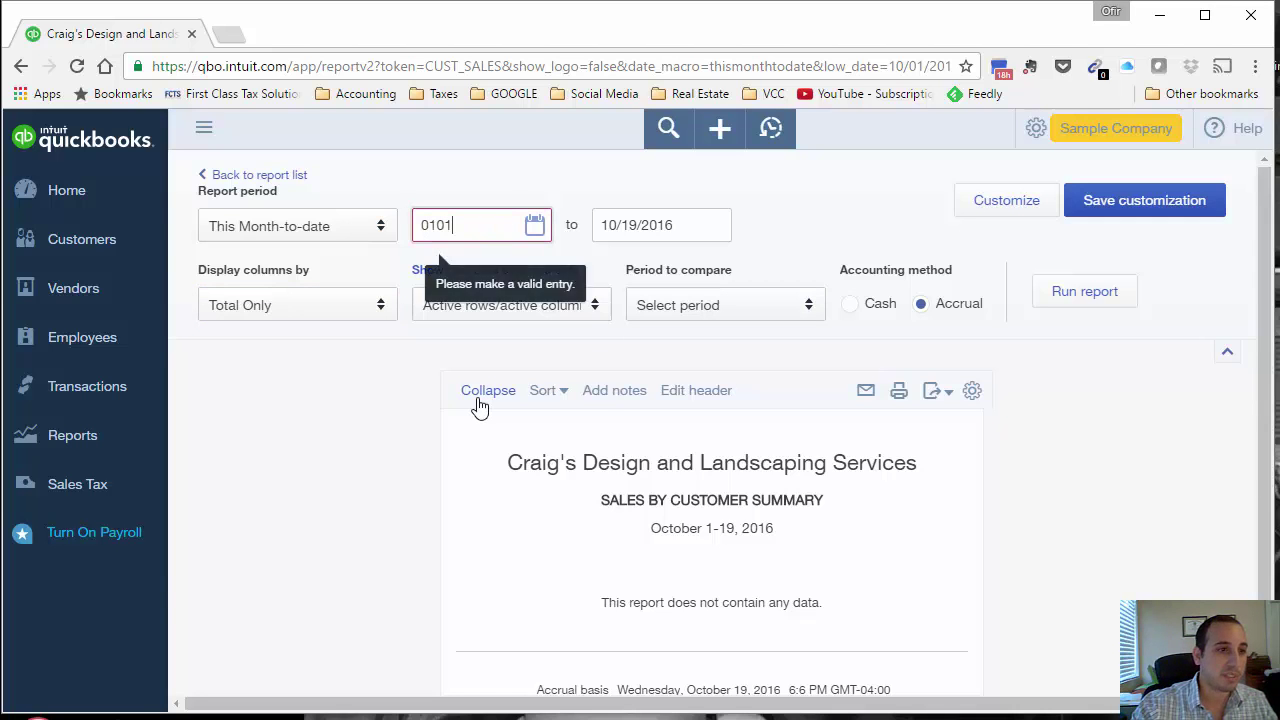
key("Tab")
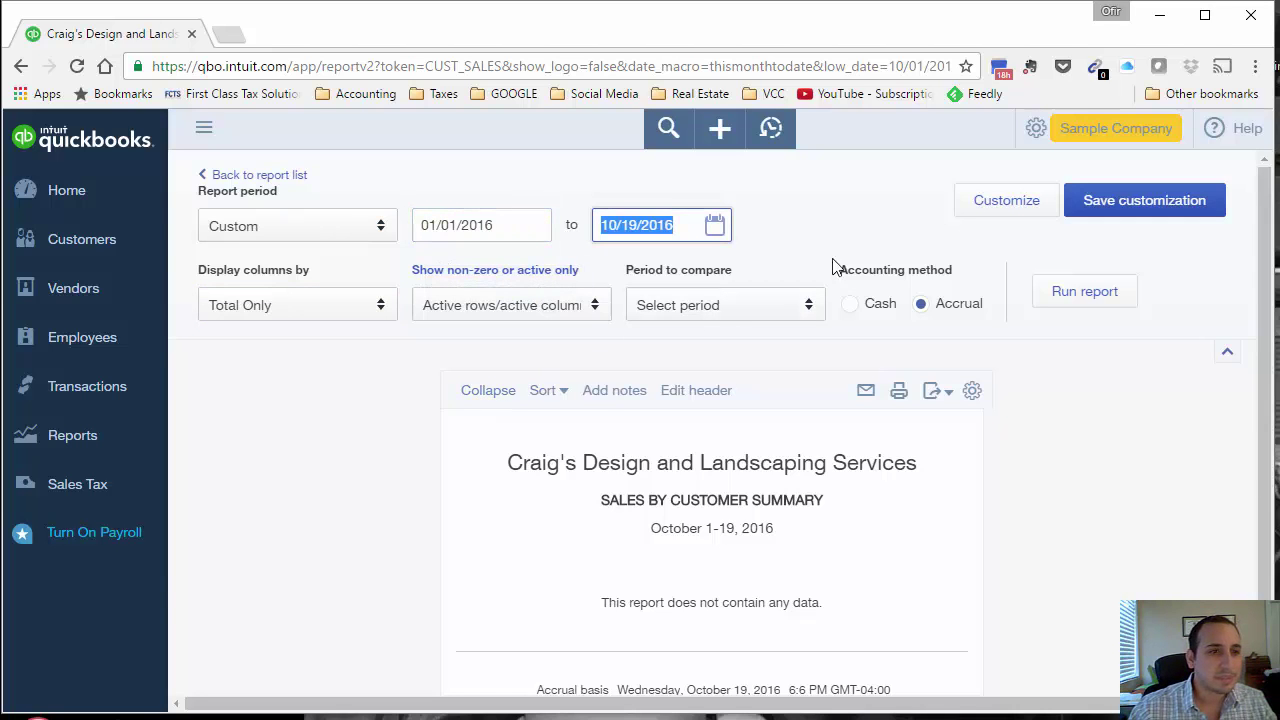
left_click(1069, 292)
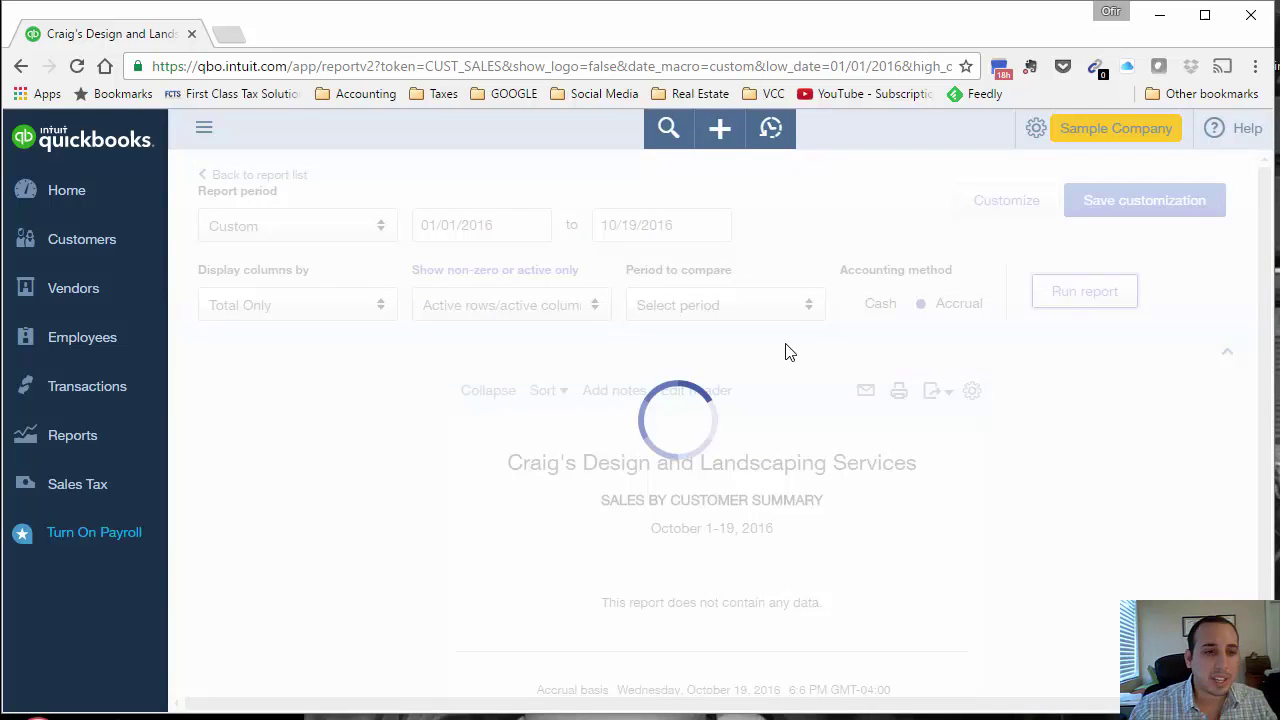
scroll(1077, 630, "down", 2)
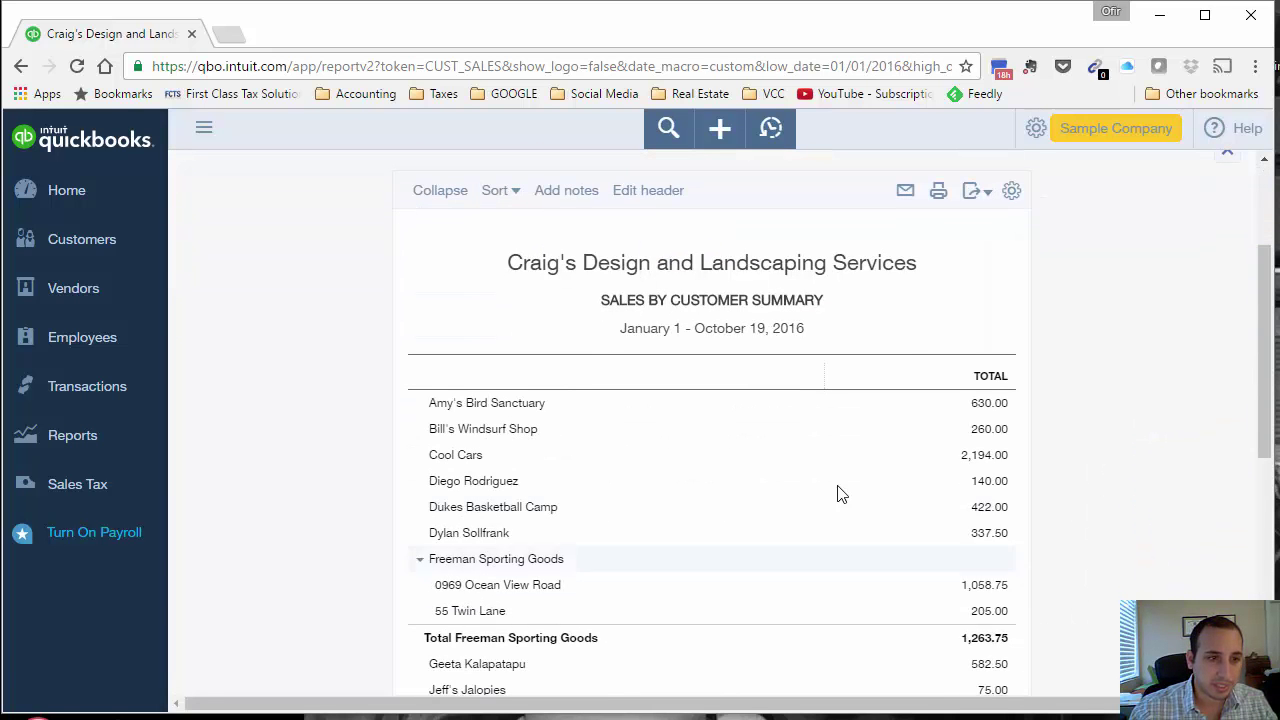
scroll(677, 434, "down", 1)
scroll(680, 434, "down", 1)
scroll(714, 443, "up", 5)
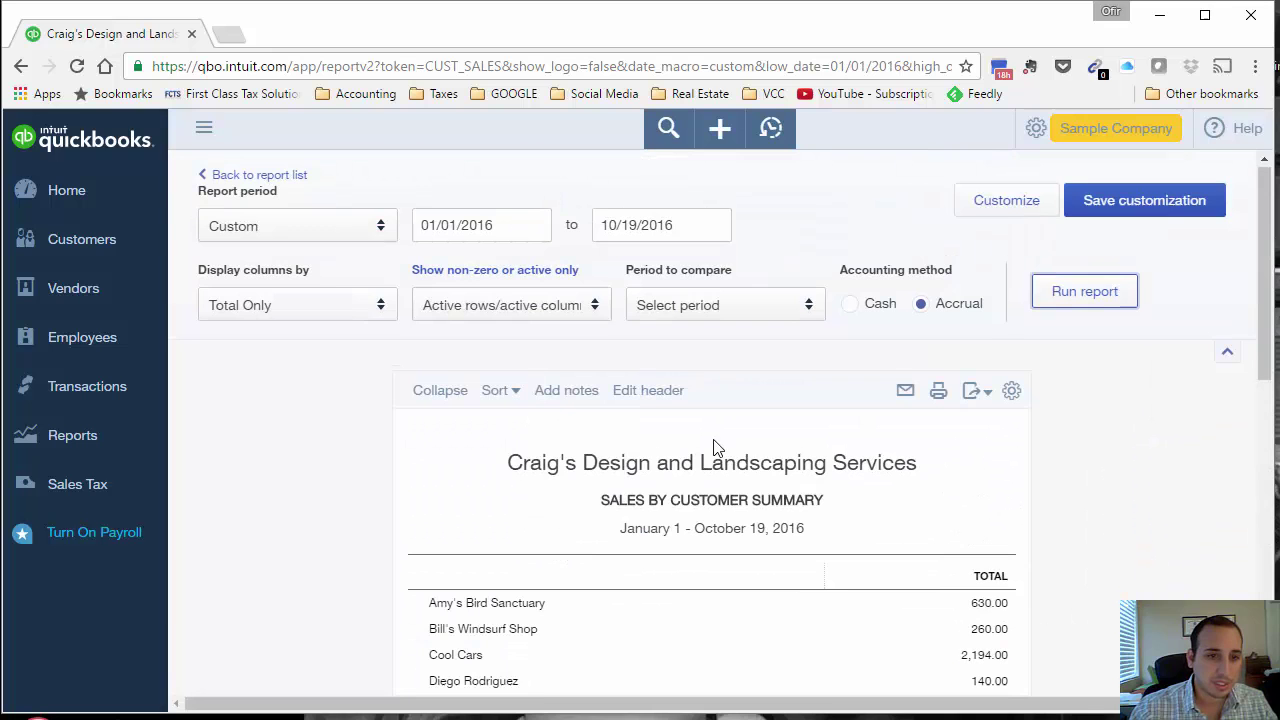
Step: Rerun the report without cents, totaling $10,280
left_click(1007, 203)
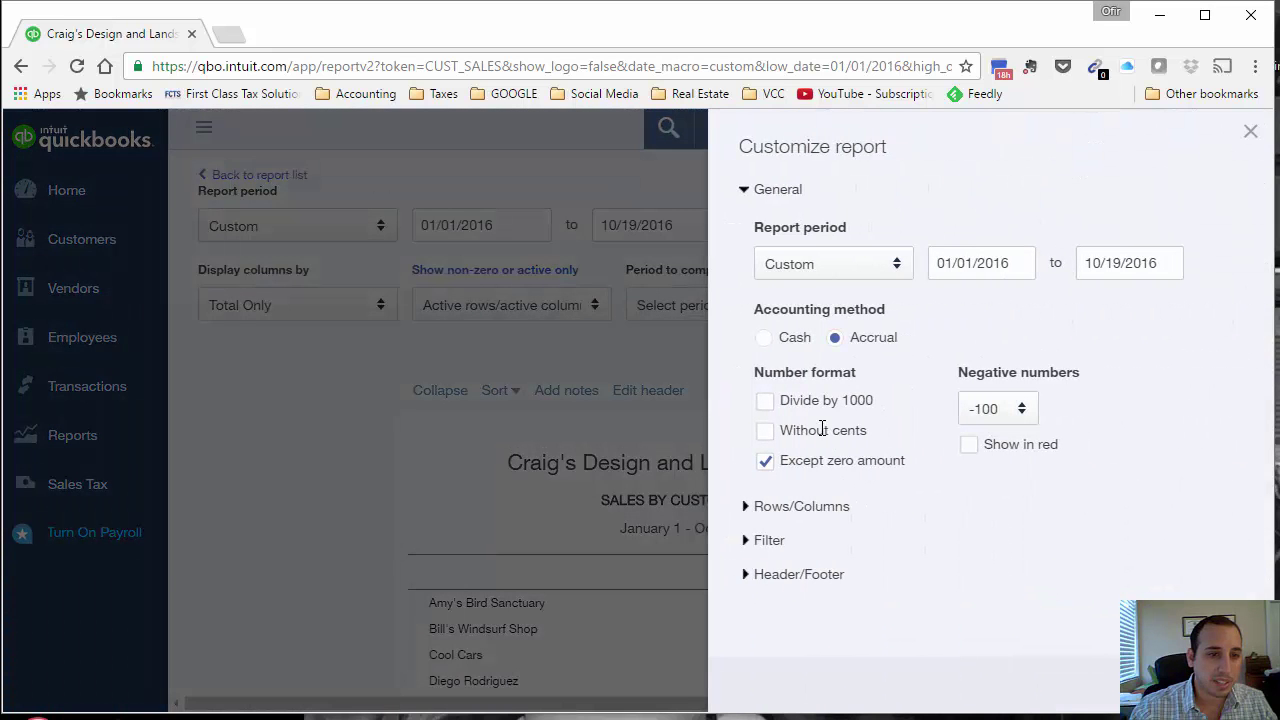
left_click(779, 436)
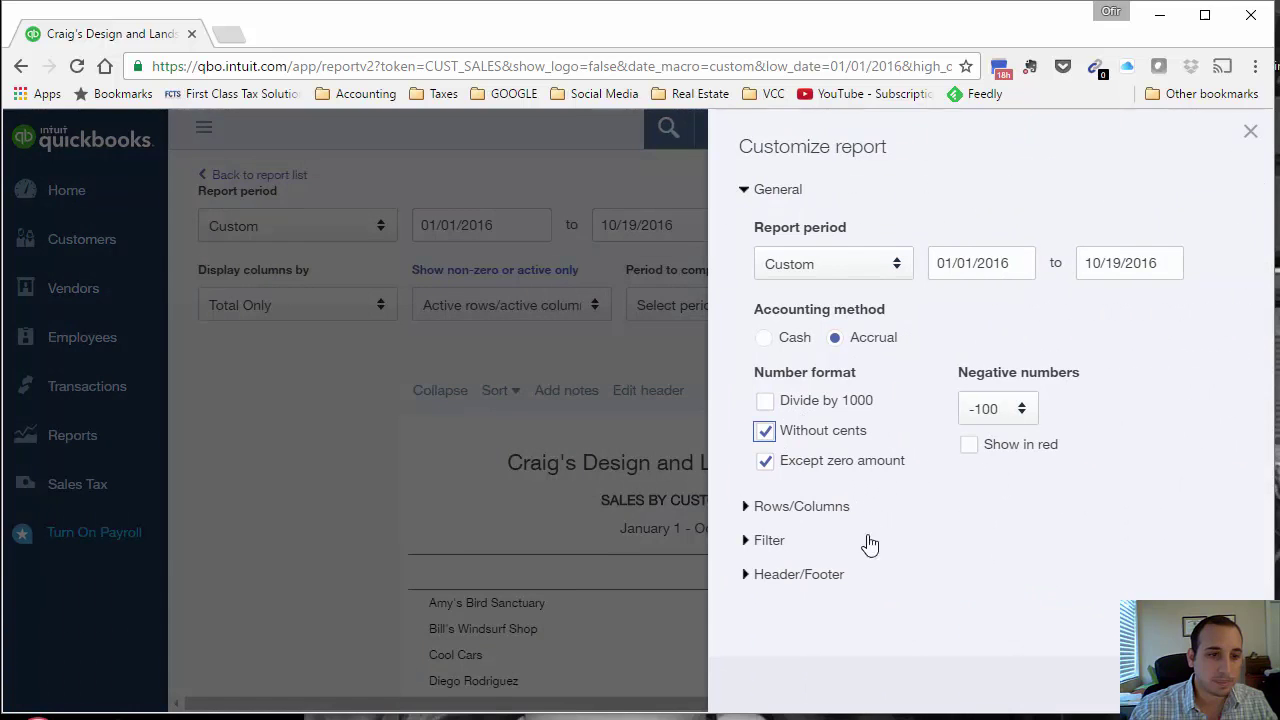
left_click(1190, 688)
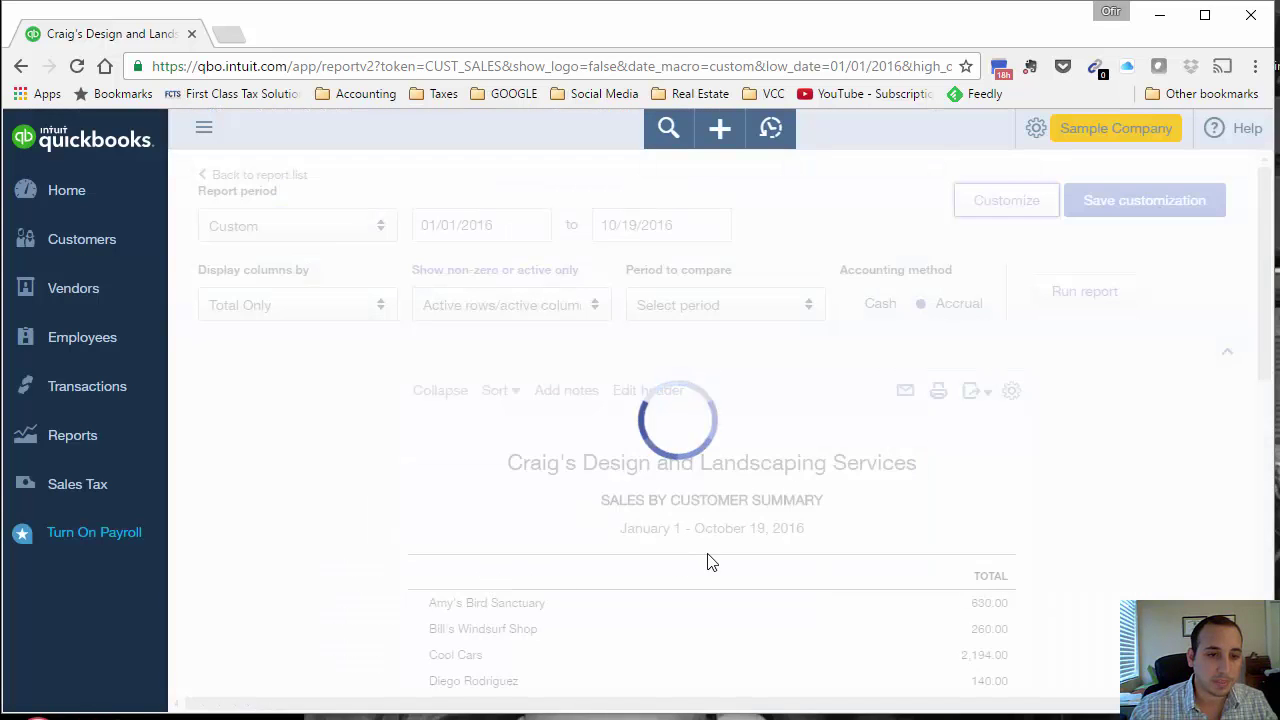
scroll(815, 563, "down", 3)
scroll(815, 563, "down", 5)
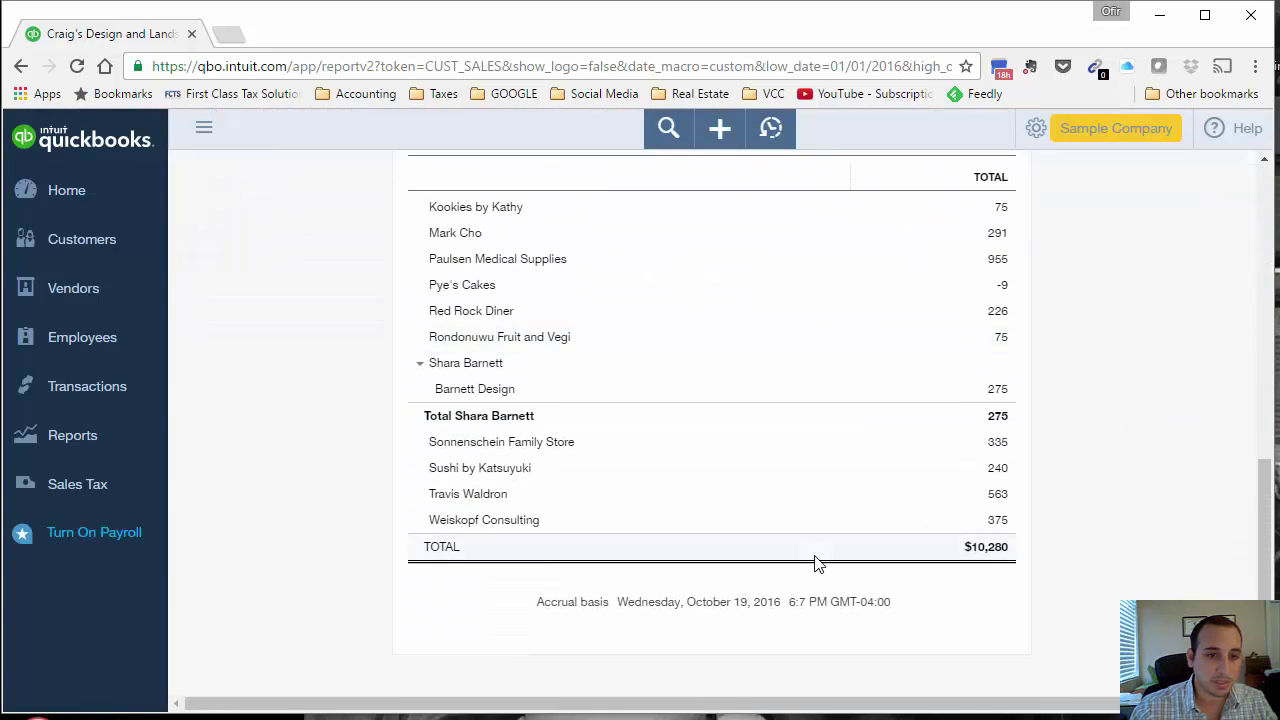
scroll(815, 560, "up", 8)
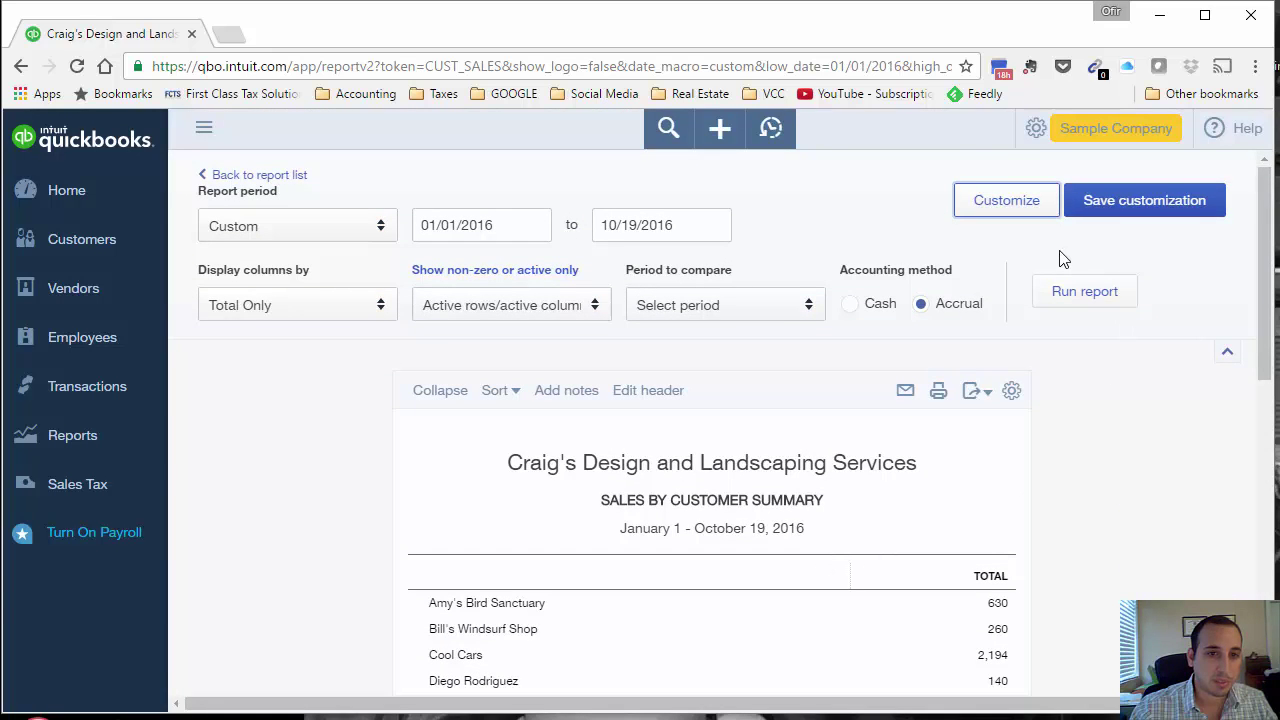
Step: Save the report as 'Sales by Customer - Customized' in the Weekly Reports group
left_click(1121, 205)
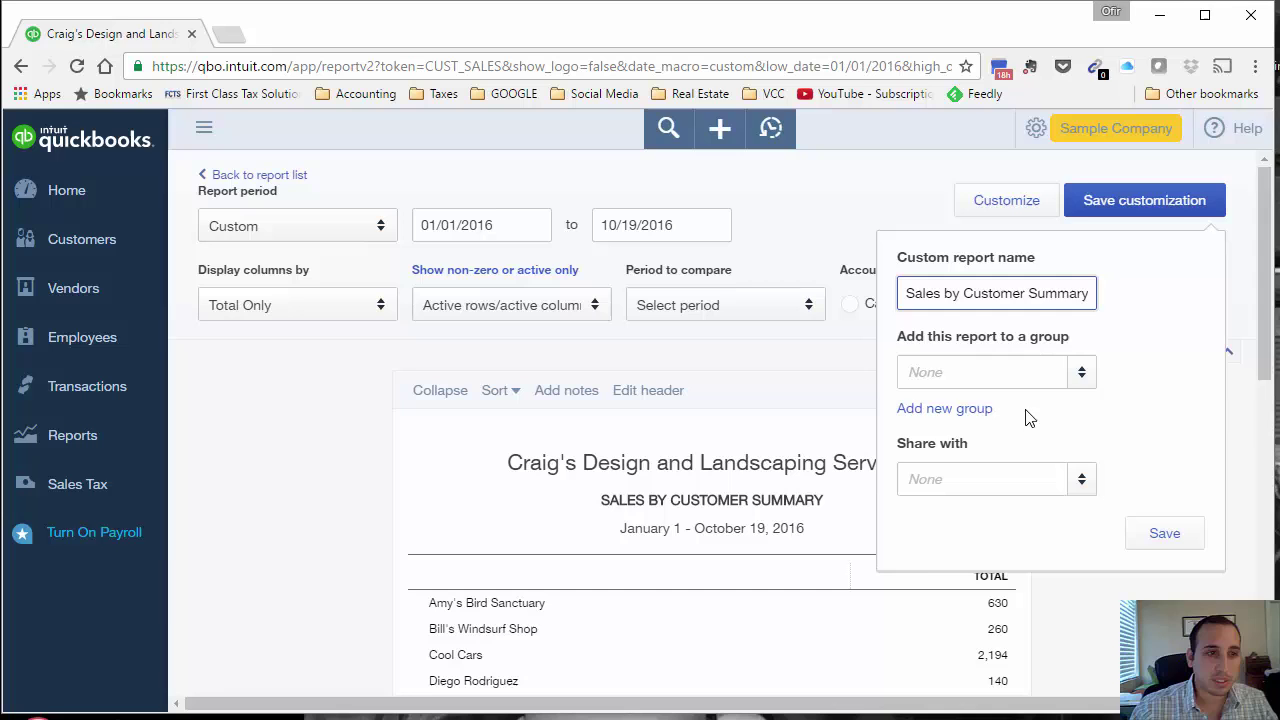
left_click(1004, 362)
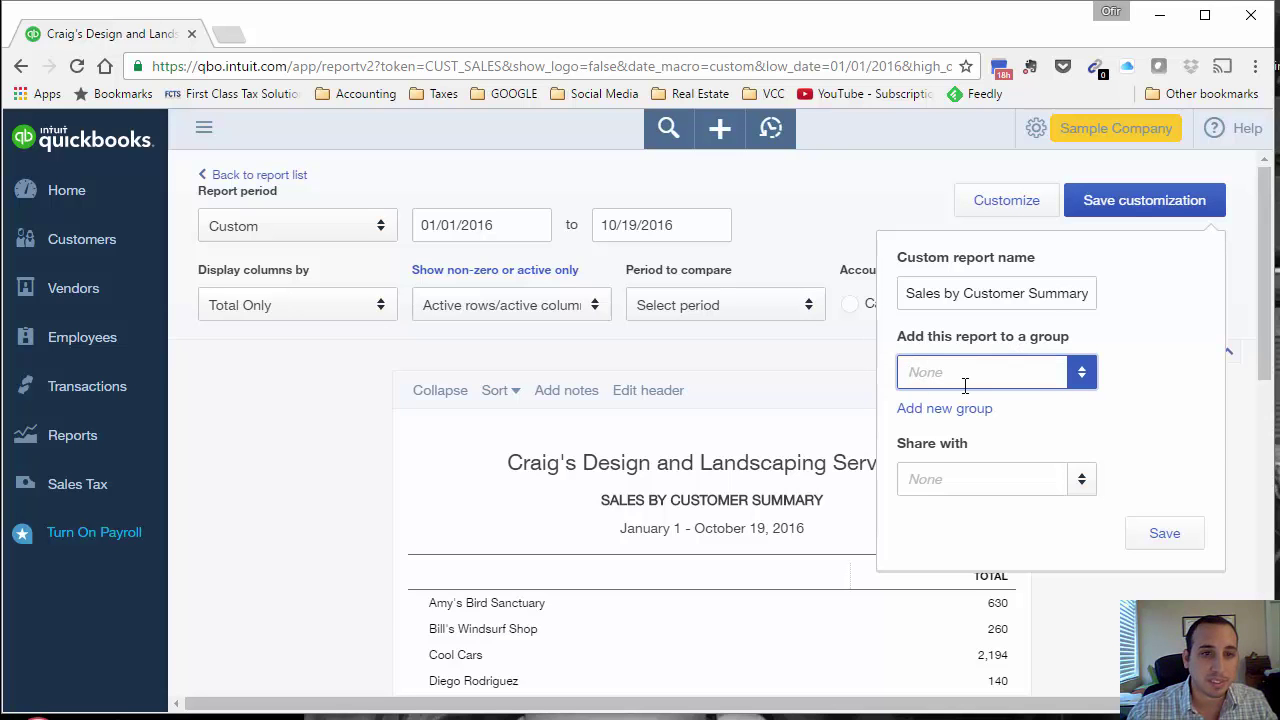
triple_click(1070, 291)
left_click(1063, 290)
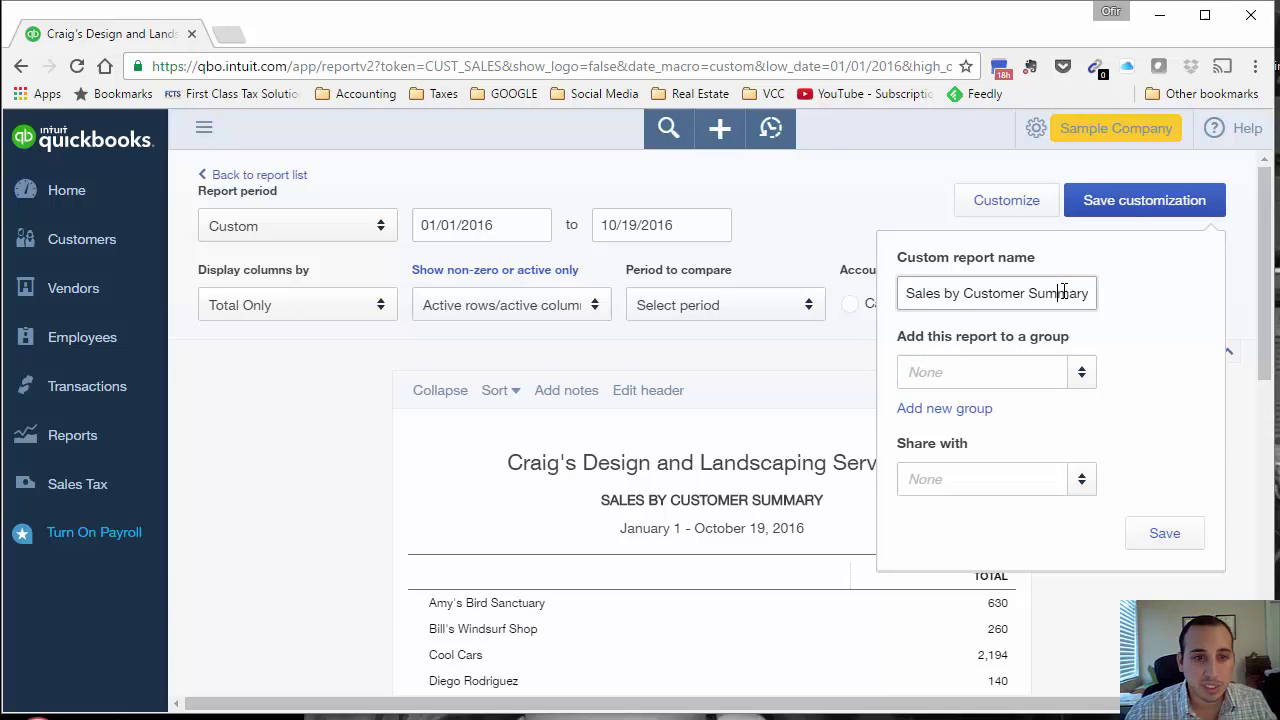
double_click(1036, 292)
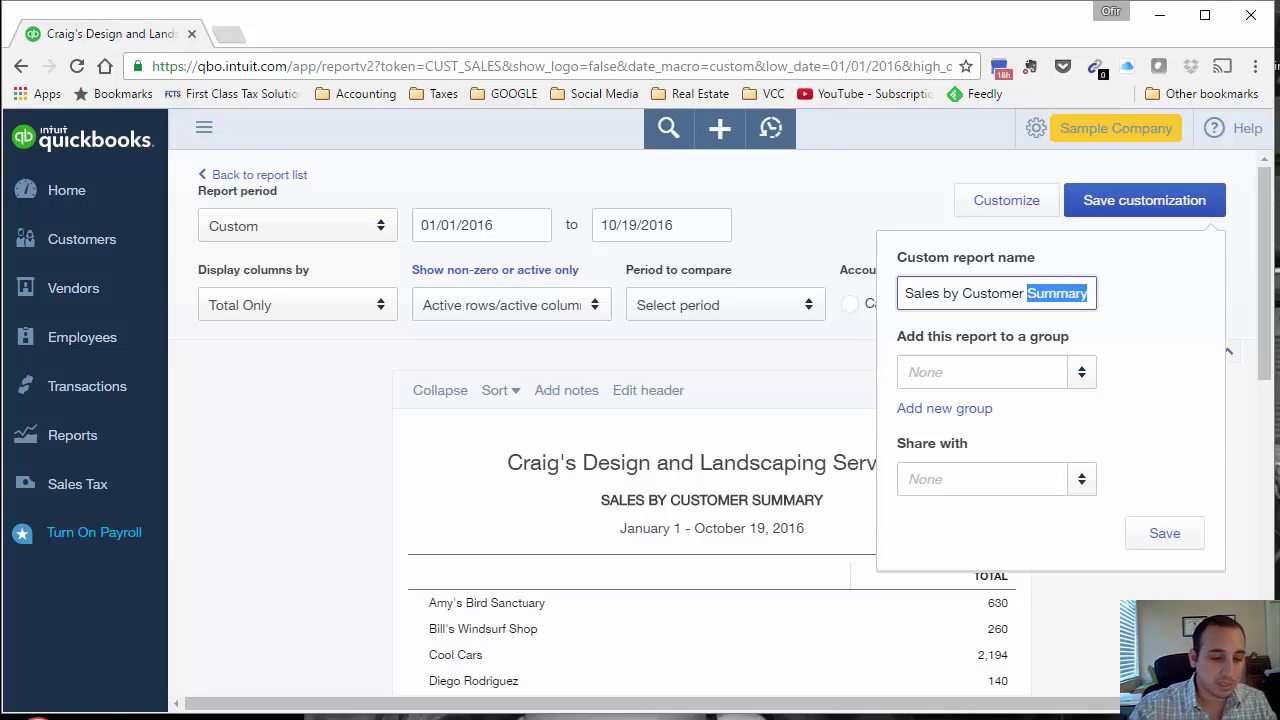
key("BackSpace")
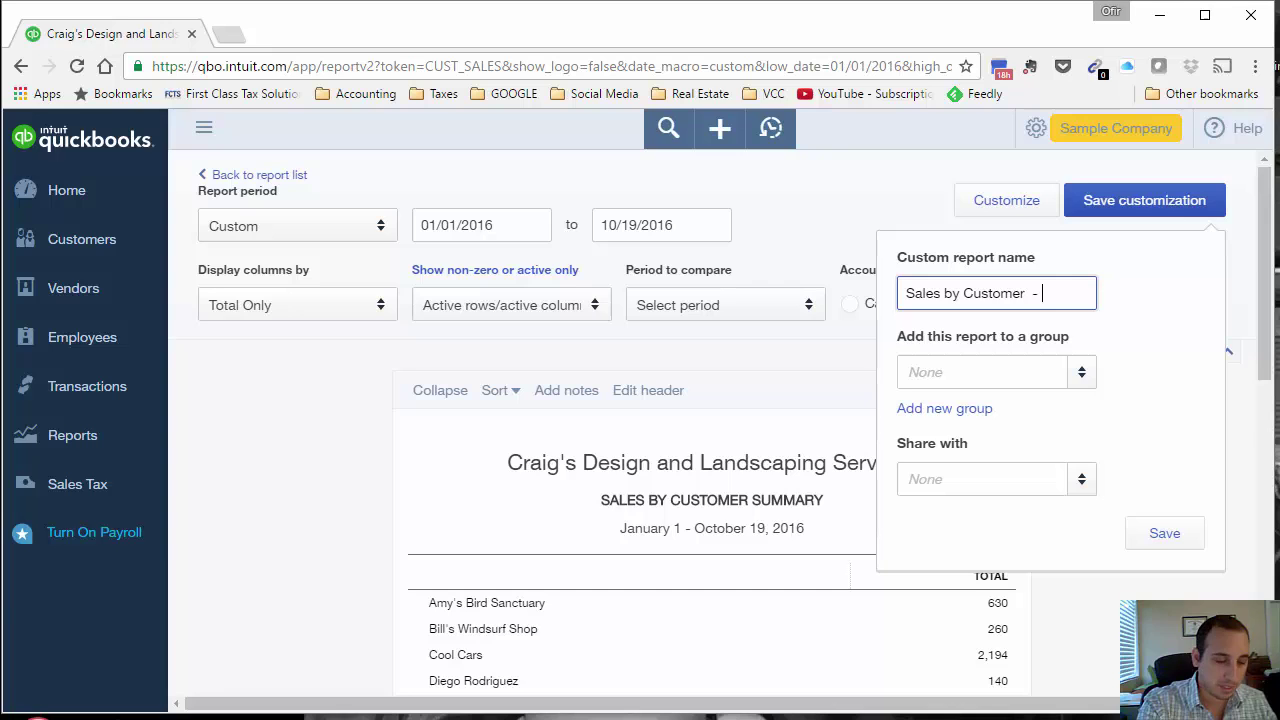
type("Customized")
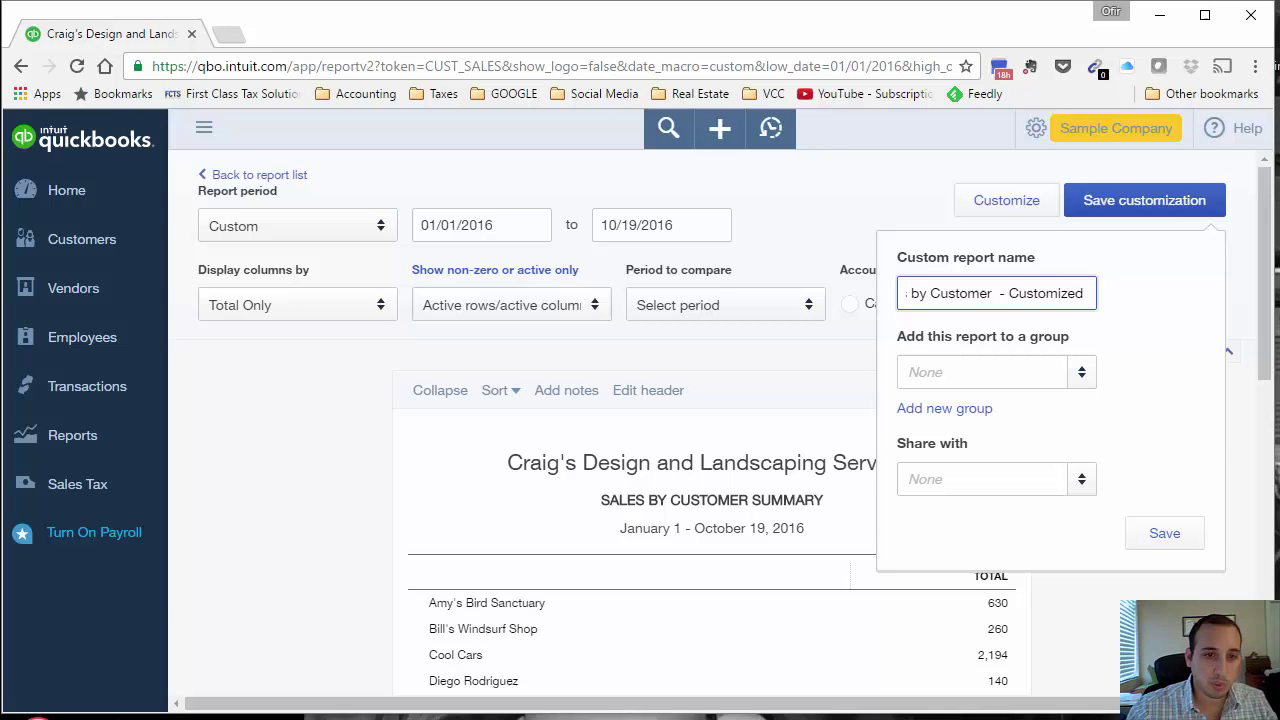
left_click(1082, 383)
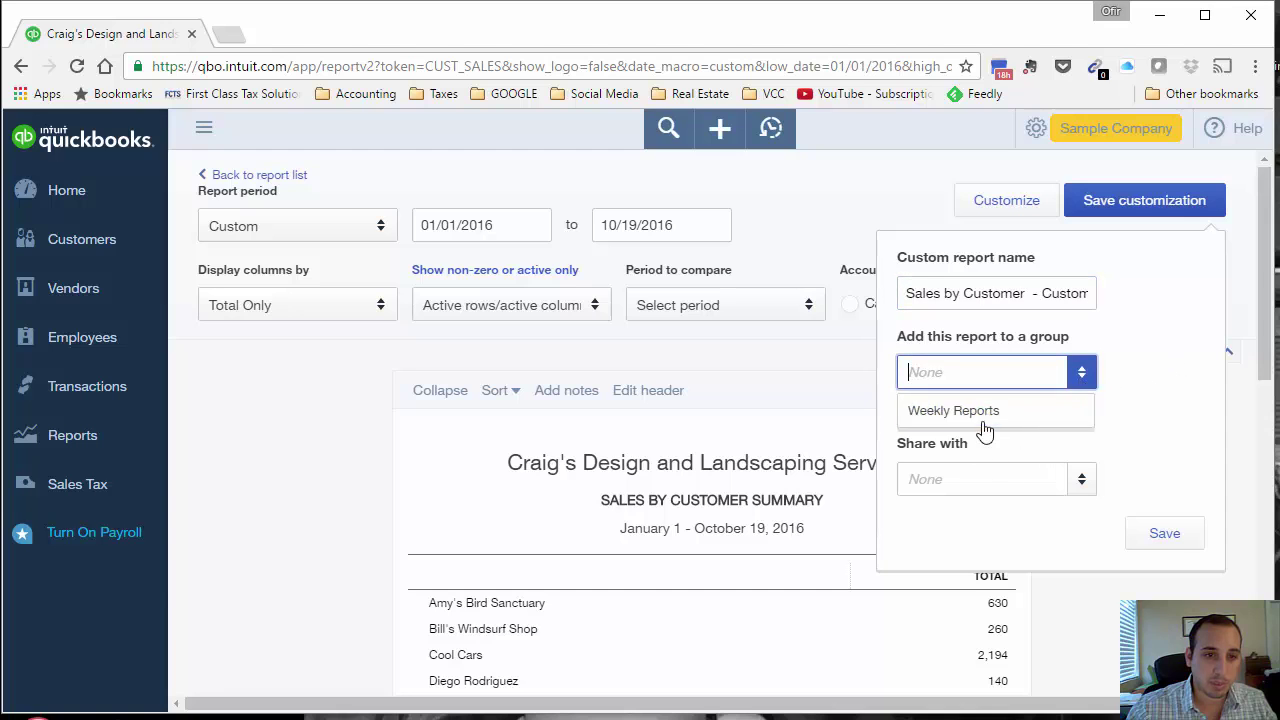
left_click(982, 420)
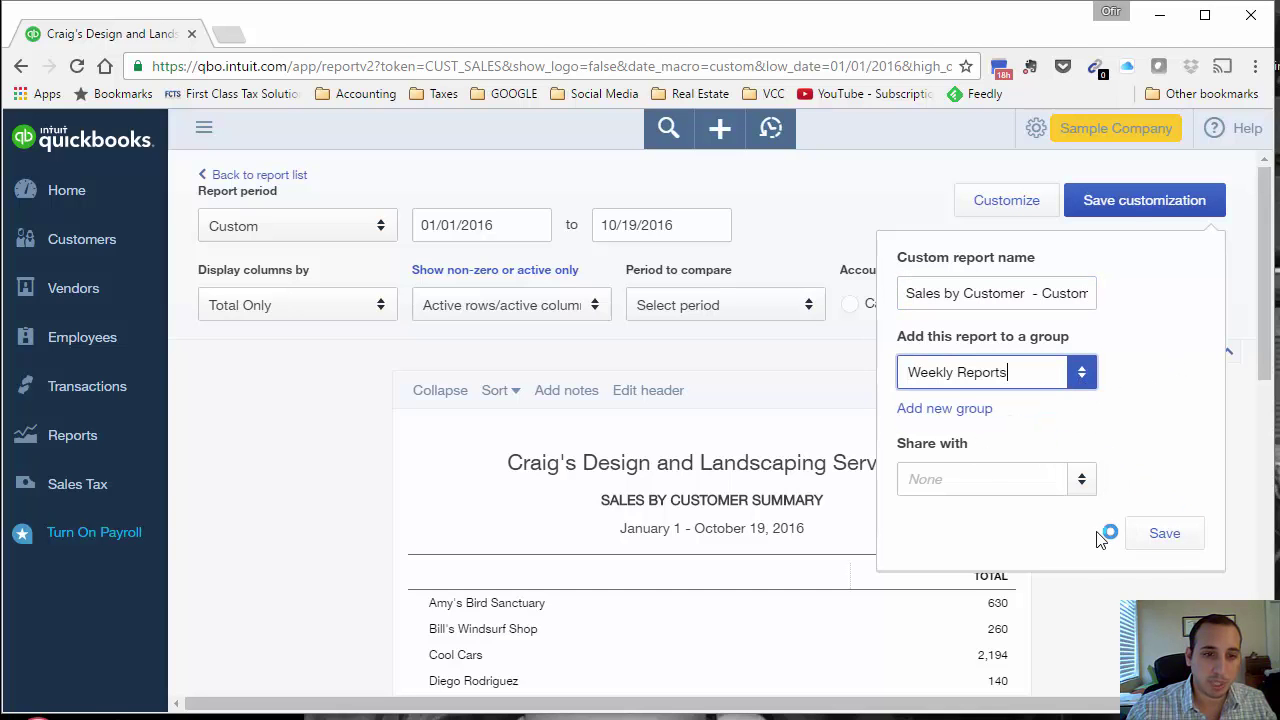
left_click(1157, 535)
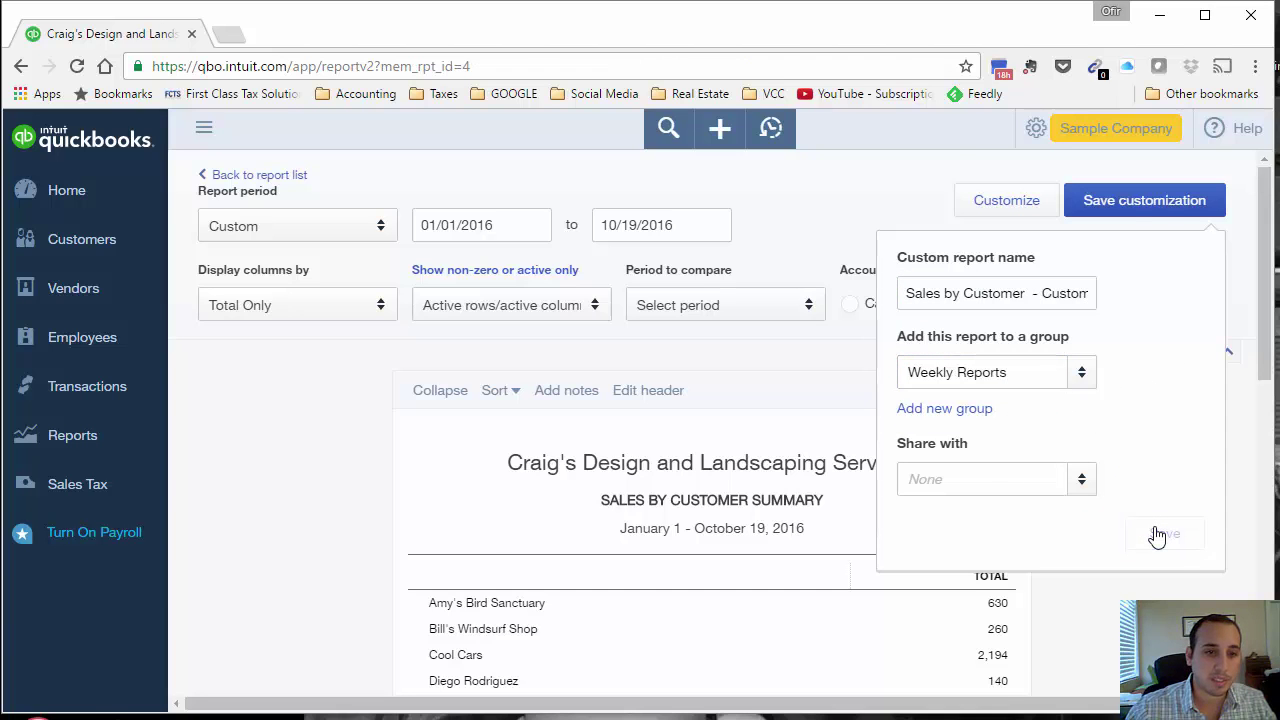
left_click(103, 441)
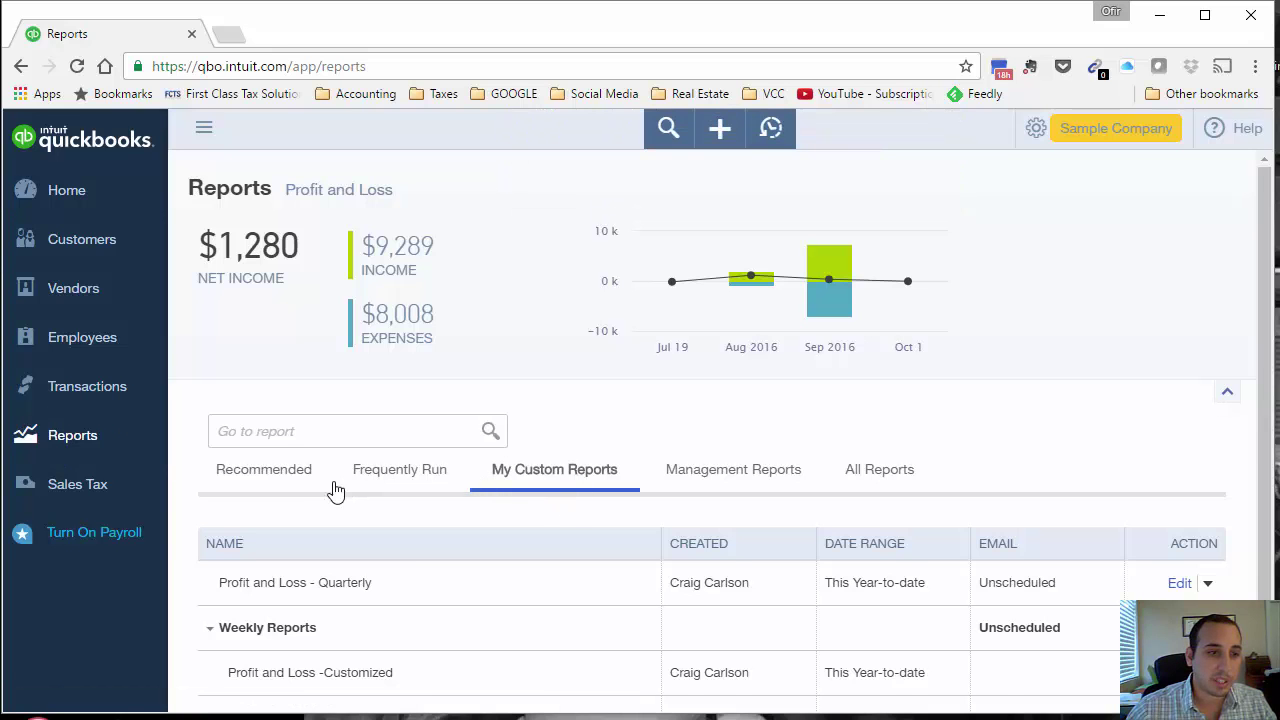
Step: Show both customized reports listed under the unscheduled Weekly Reports group
left_click(296, 488)
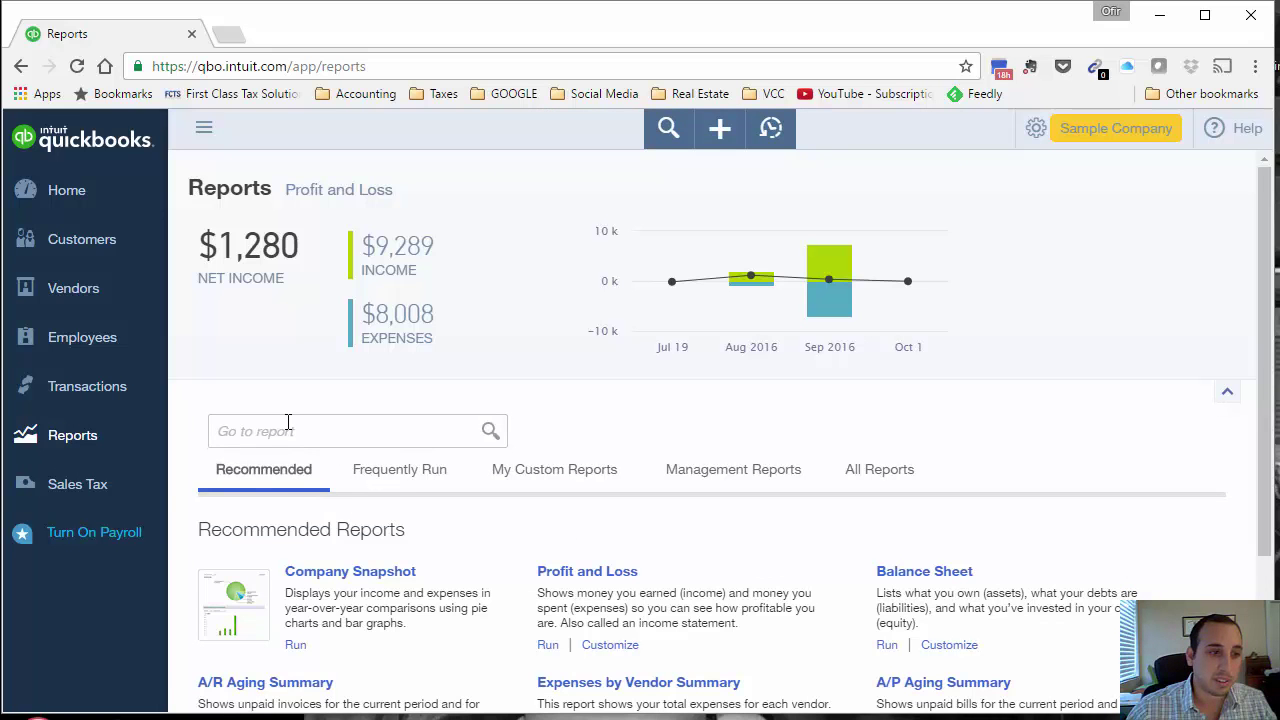
left_click(532, 479)
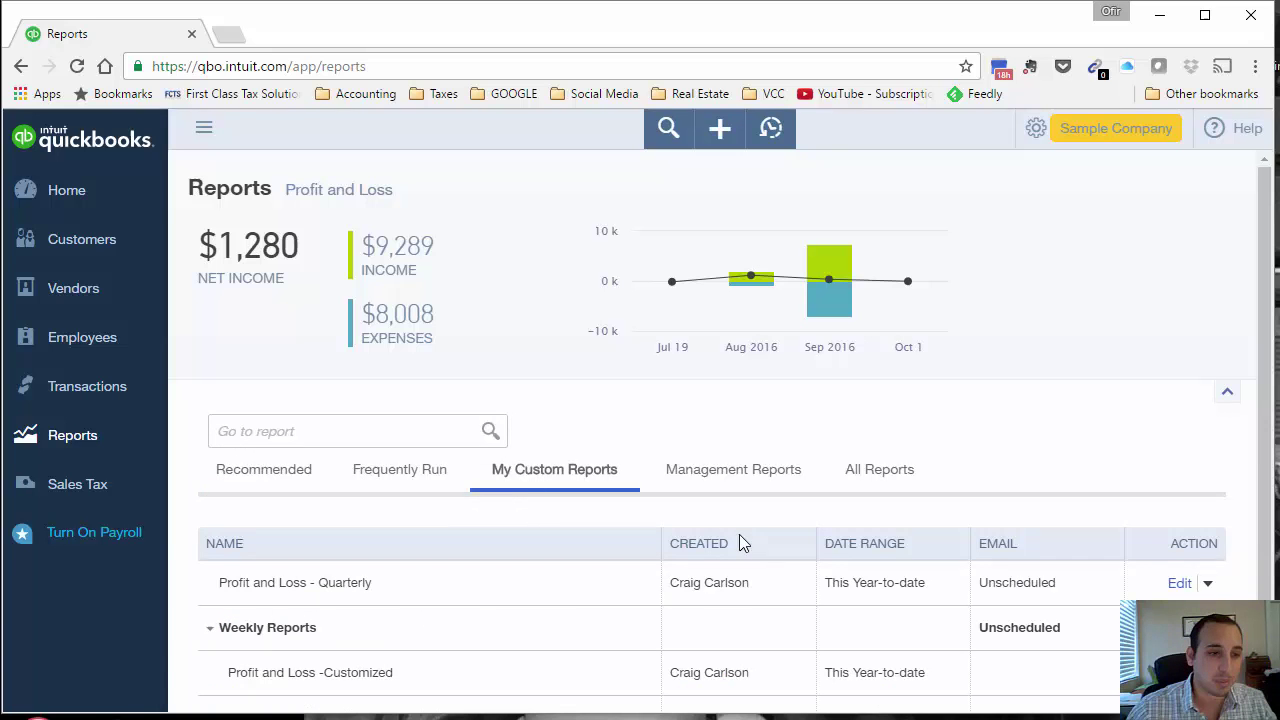
scroll(760, 560, "down", 1)
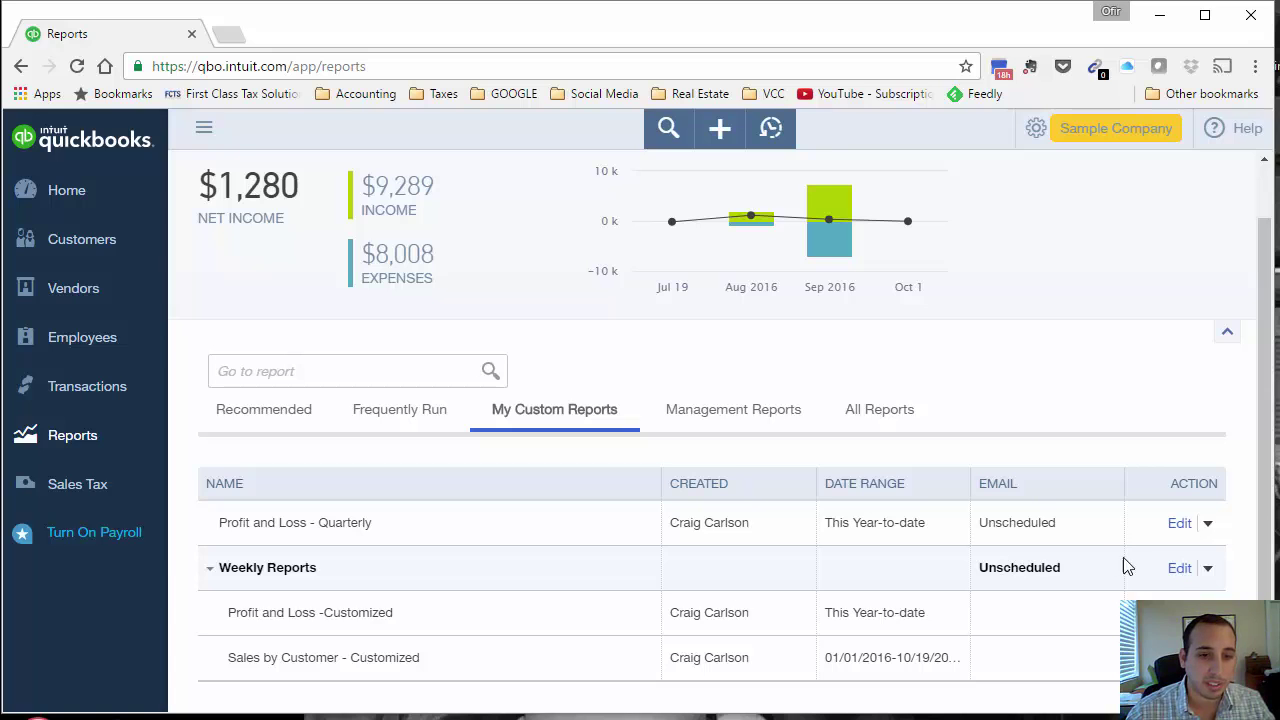
Step: Turn on the Weekly Reports email schedule: every 1 week on Sunday, no end date
left_click(1180, 569)
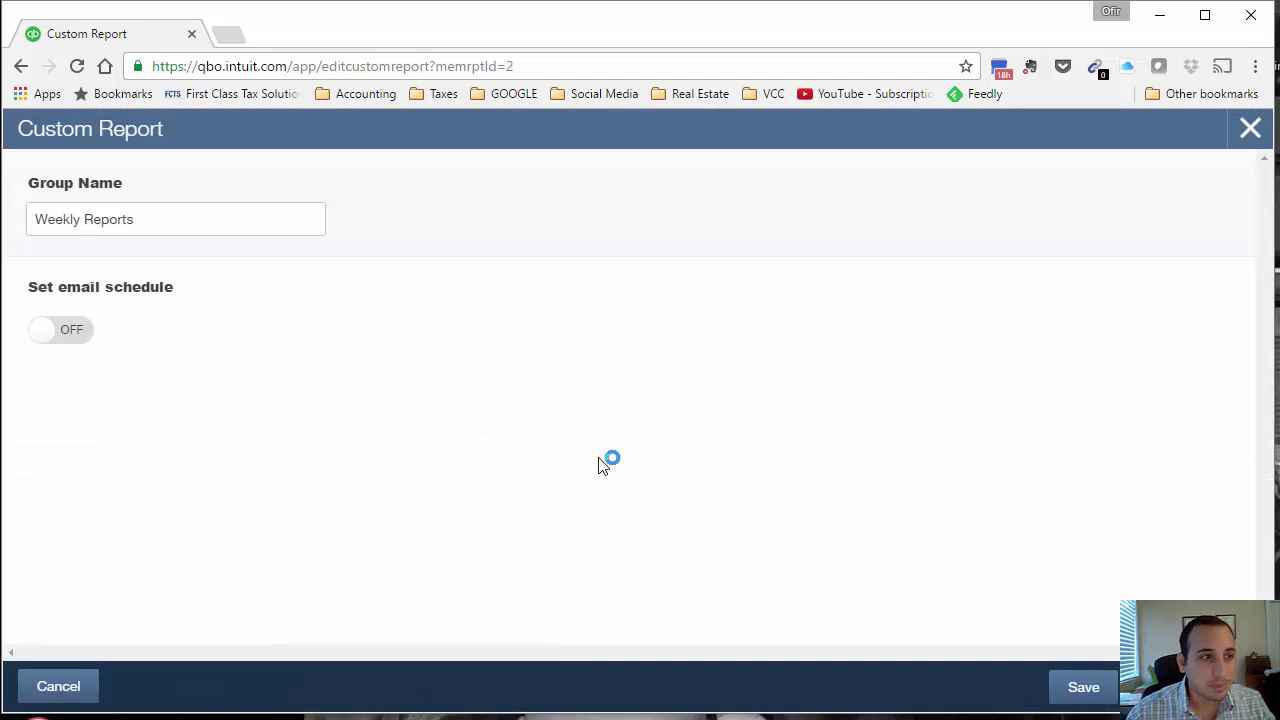
left_click(59, 345)
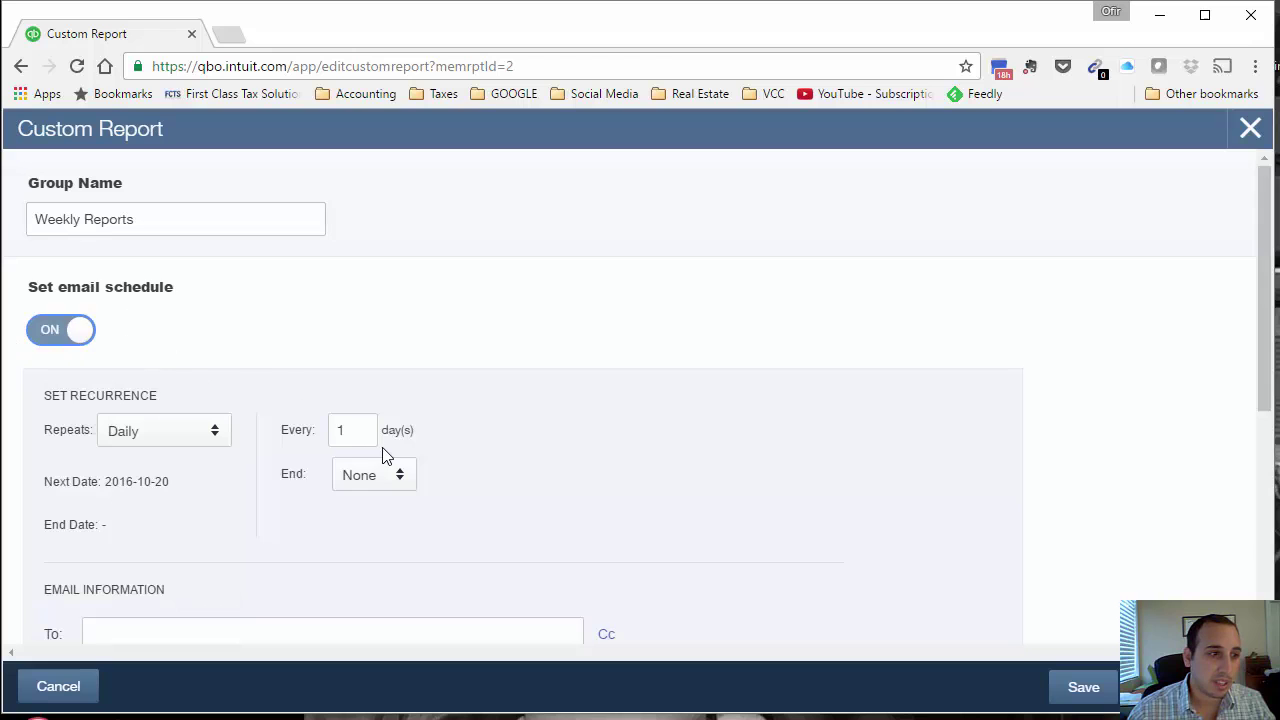
left_click(224, 438)
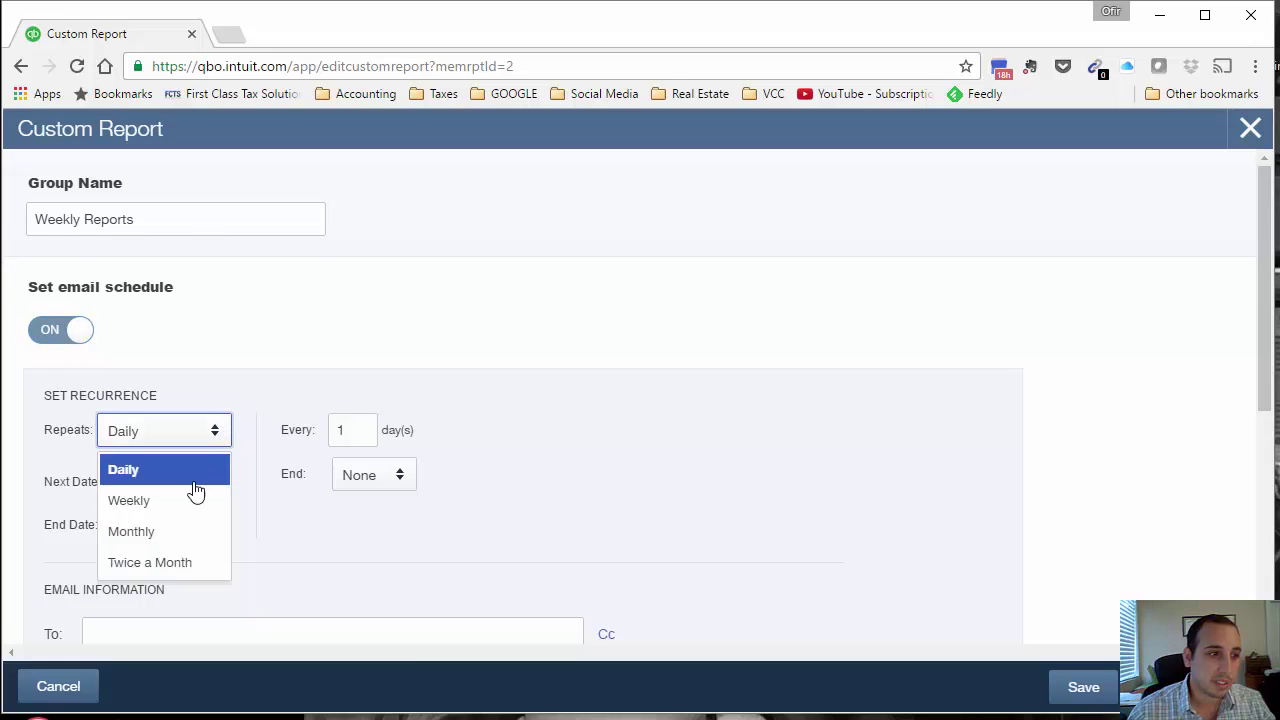
left_click(177, 500)
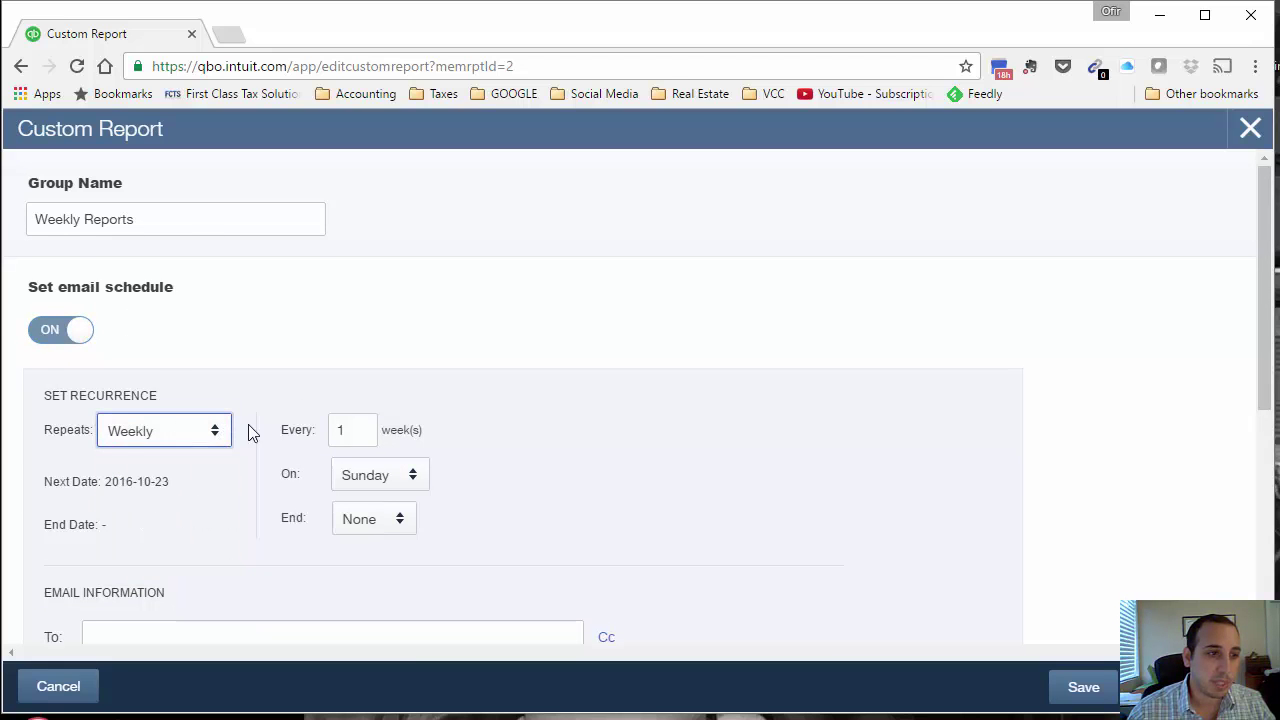
left_click(418, 478)
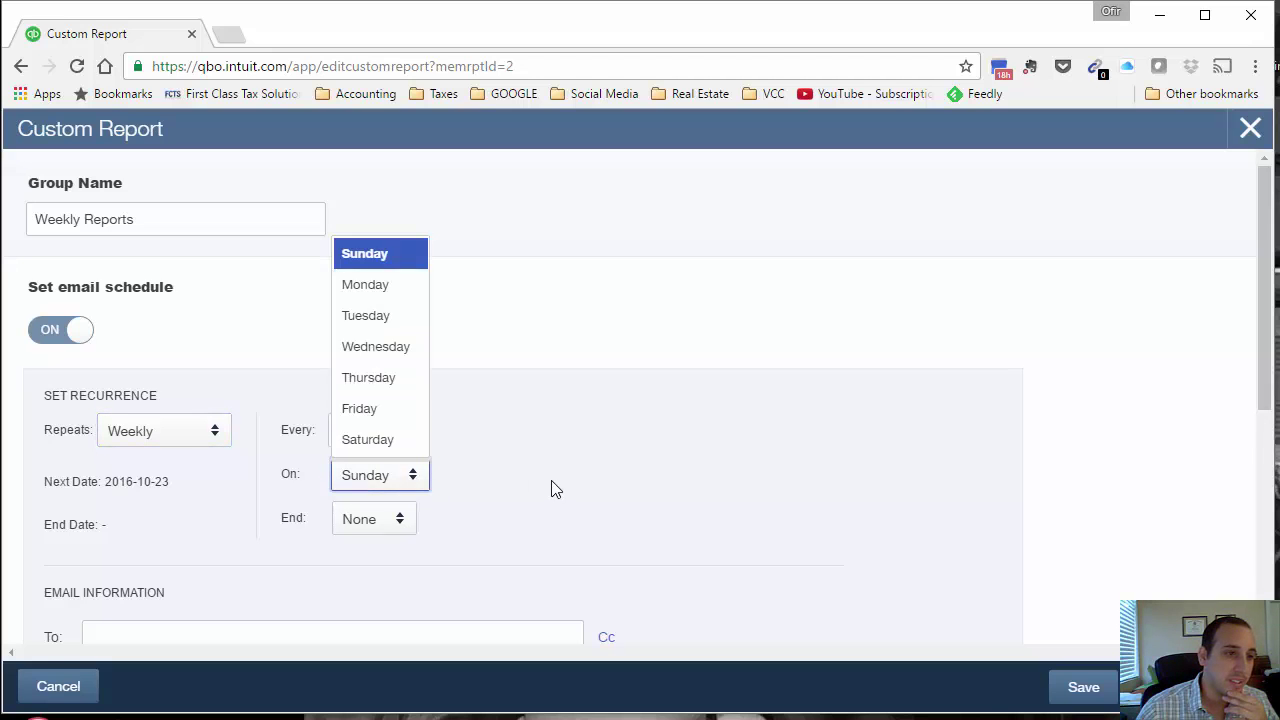
left_click(503, 512)
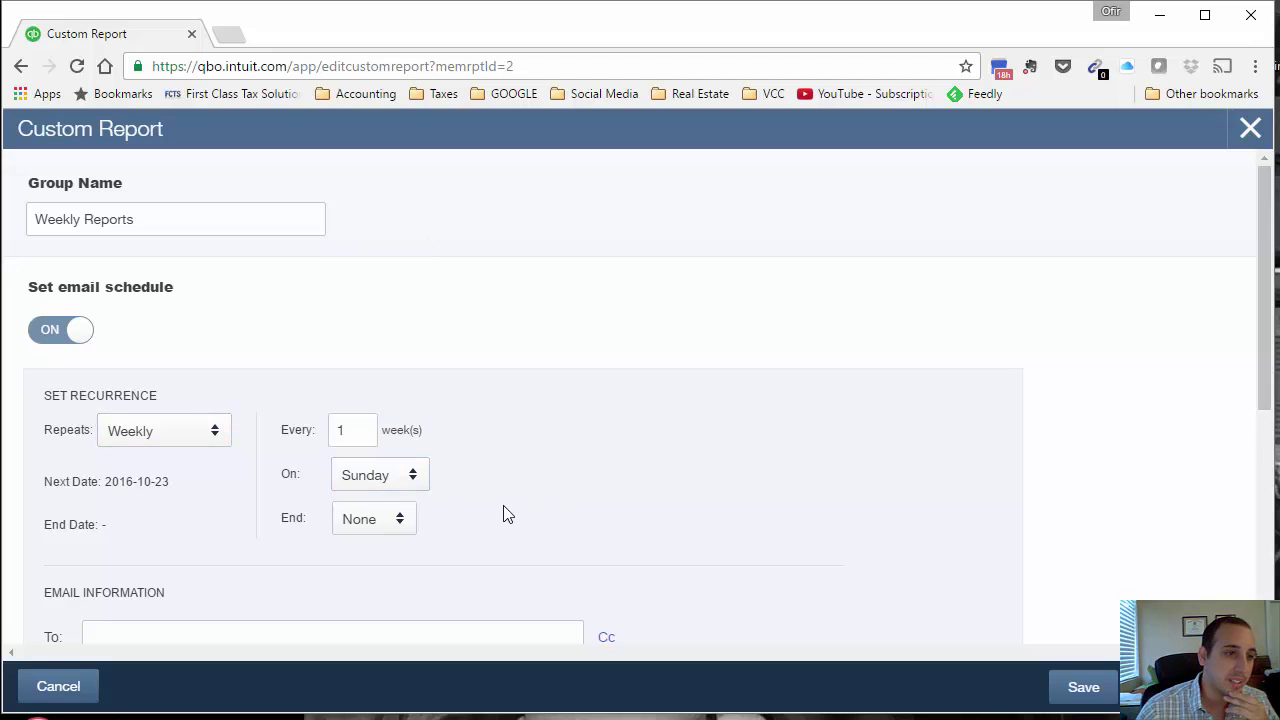
left_click(400, 534)
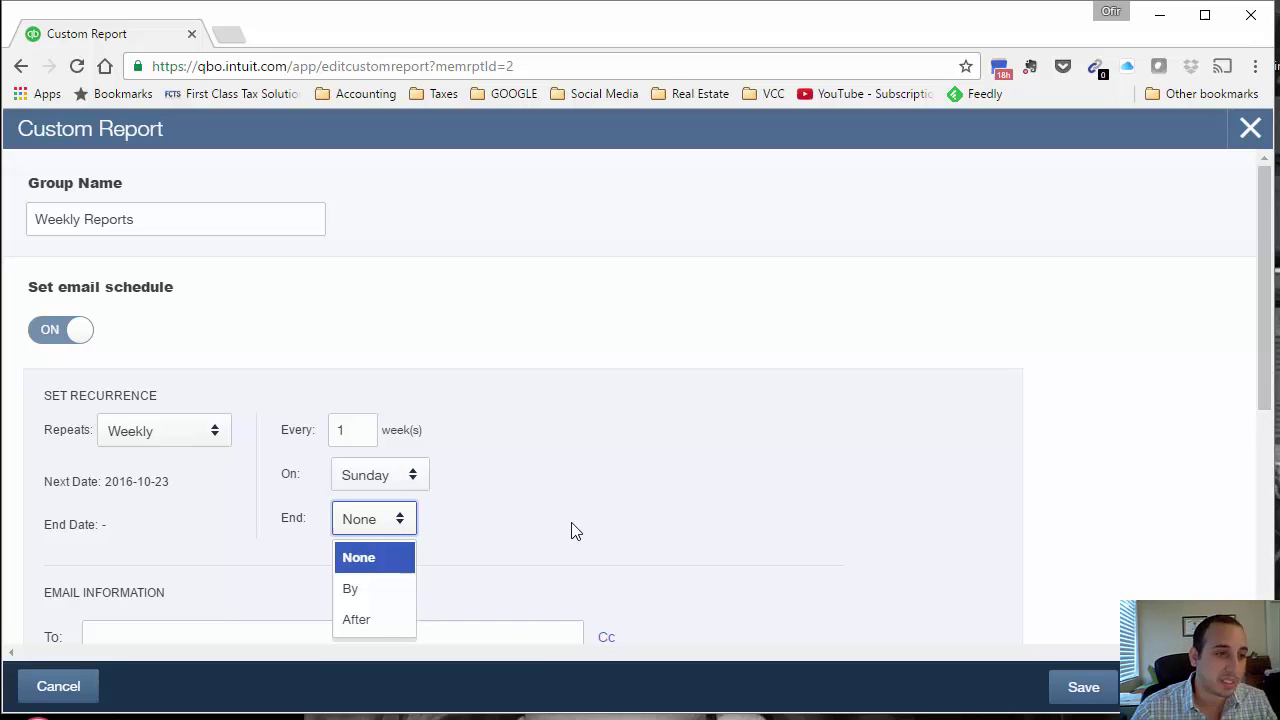
left_click(481, 582)
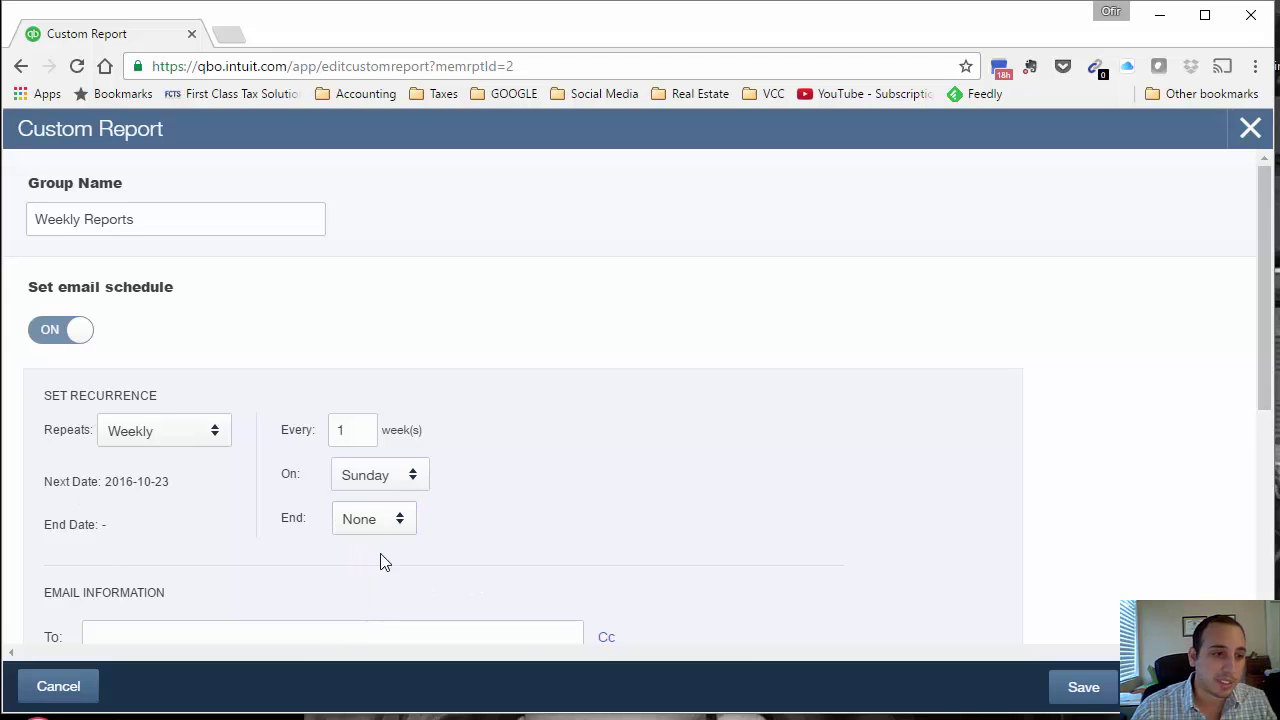
scroll(714, 611, "down", 3)
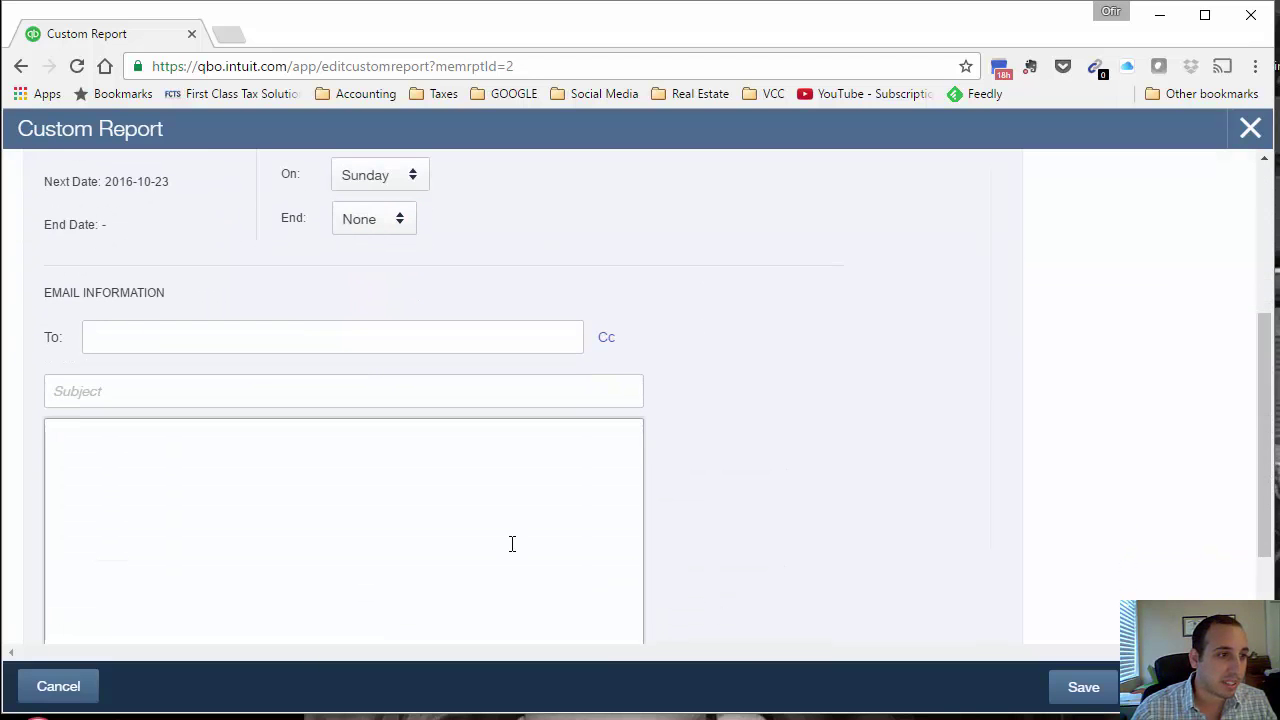
Step: Enter the accounting recipient's e-mail address in the schedule's To field
scroll(480, 547, "up", 1)
left_click(217, 494)
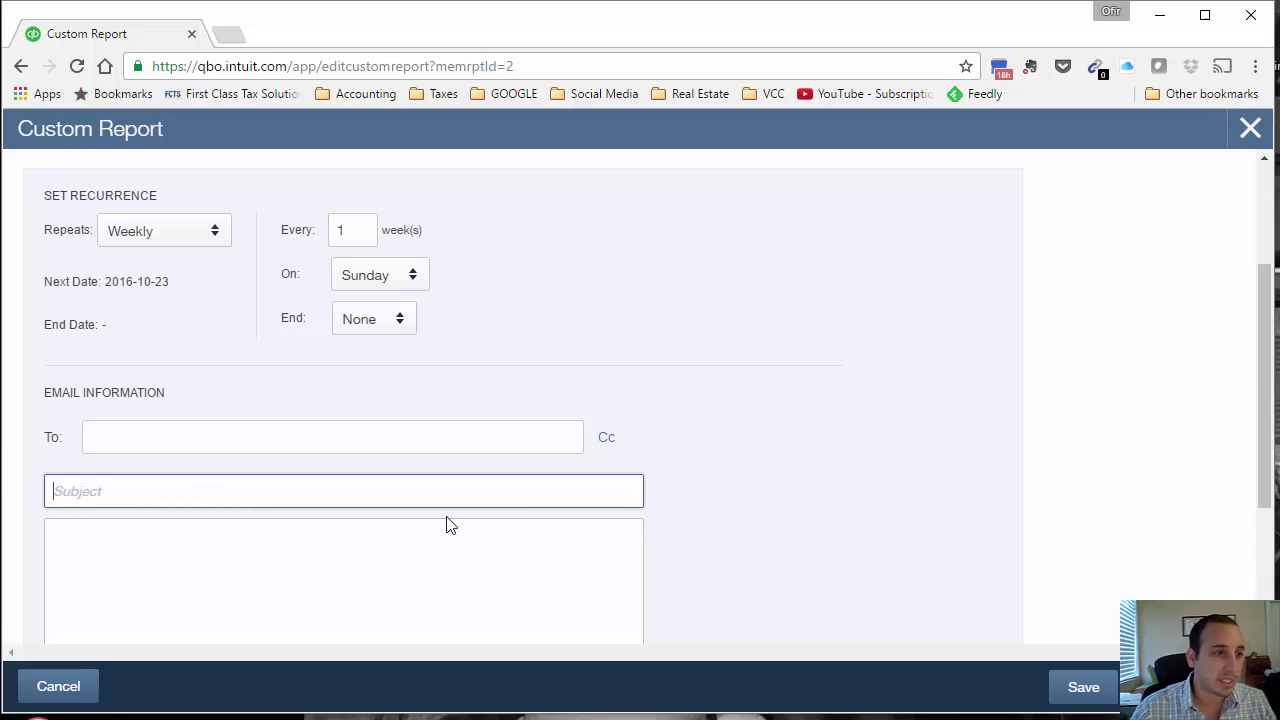
left_click(377, 431)
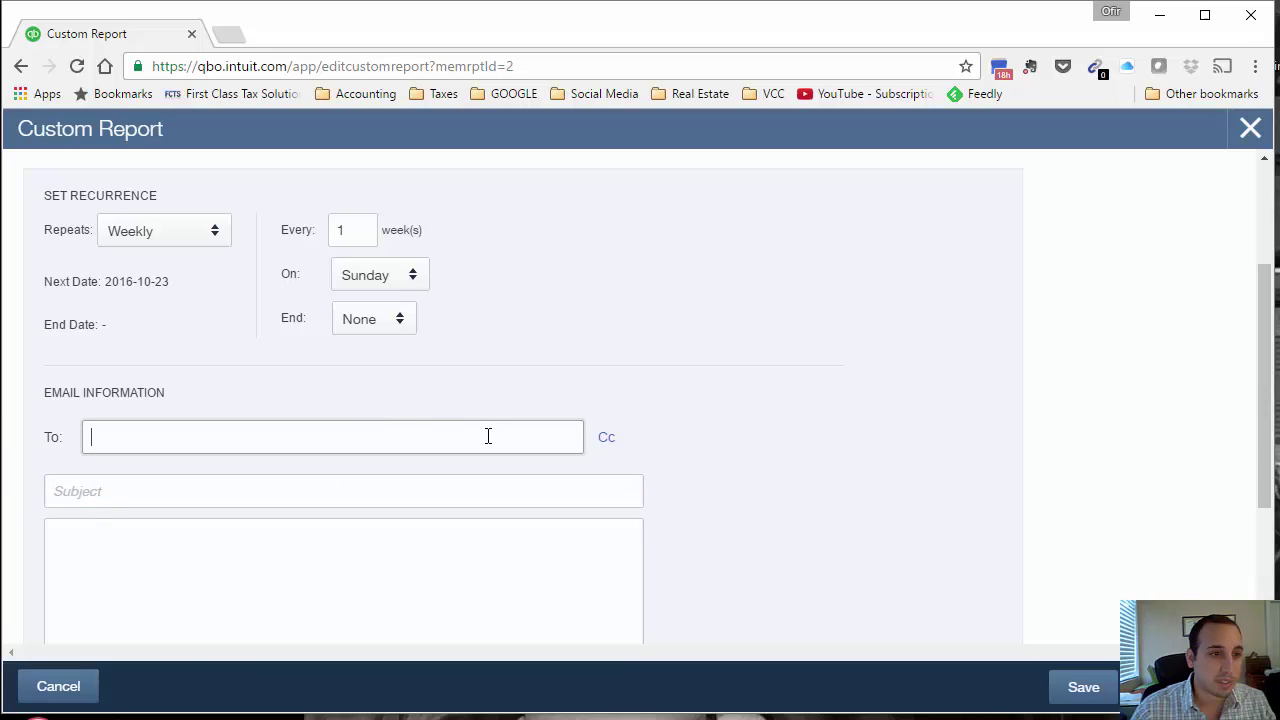
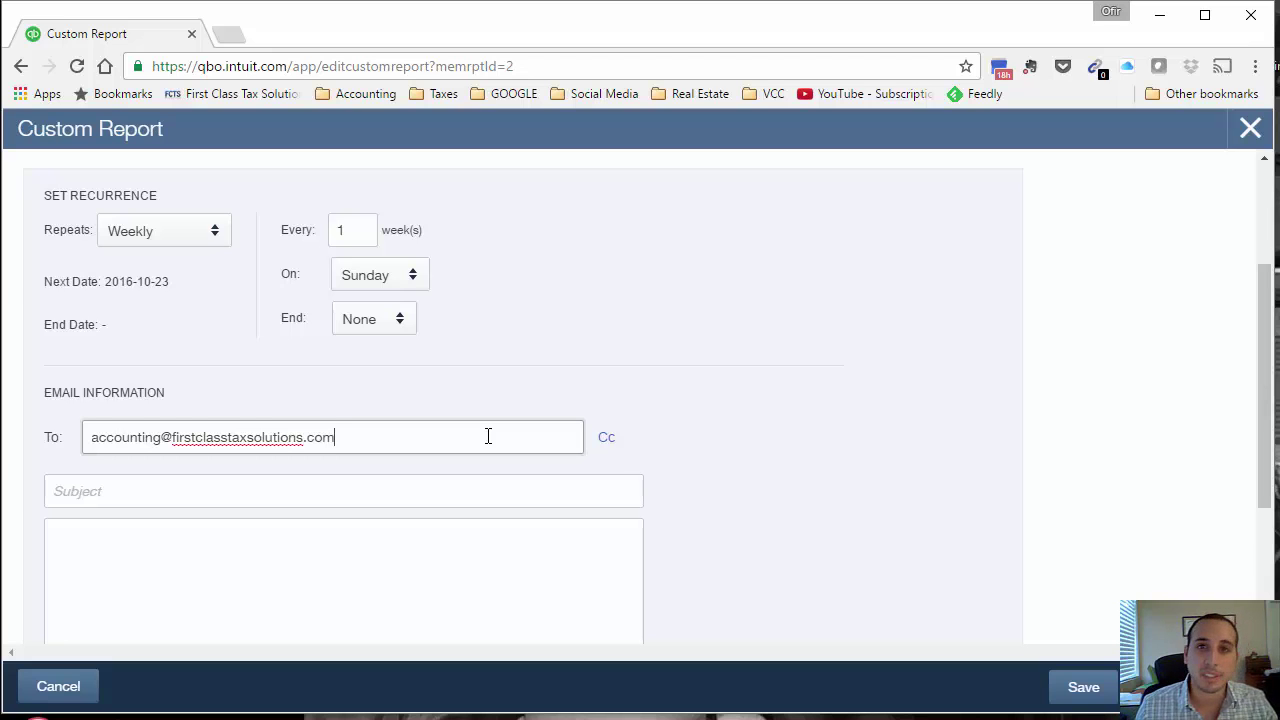
left_click(395, 489)
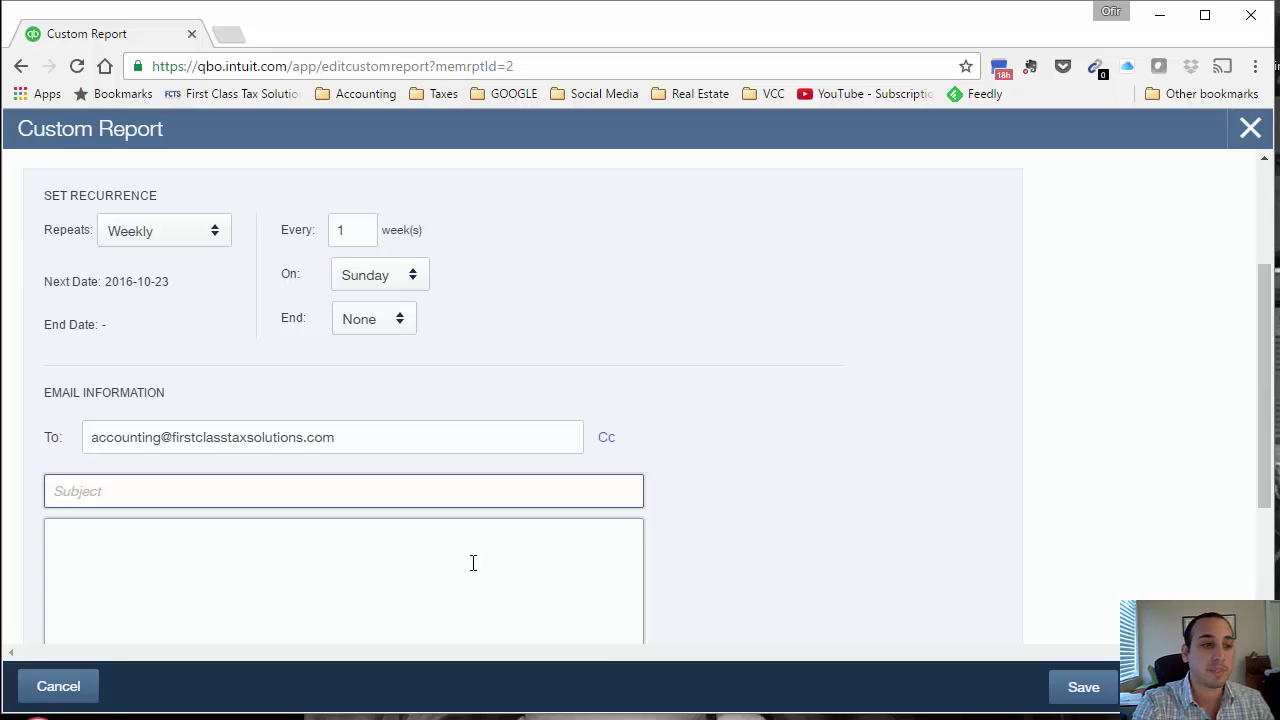
Step: Enter subject 'Weekly Reports from QuickBooks', message 'Attached see weekly reports.', and toggle Excel attachment
type("Weekly")
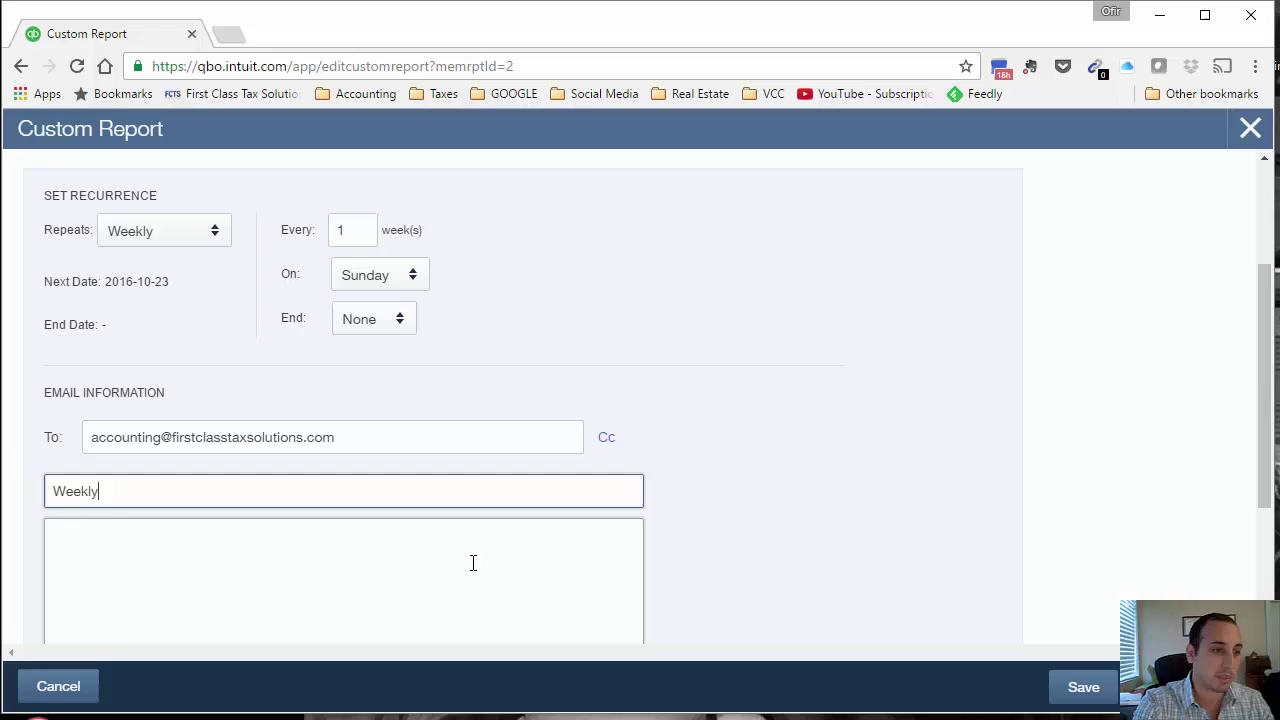
type("Reports fr")
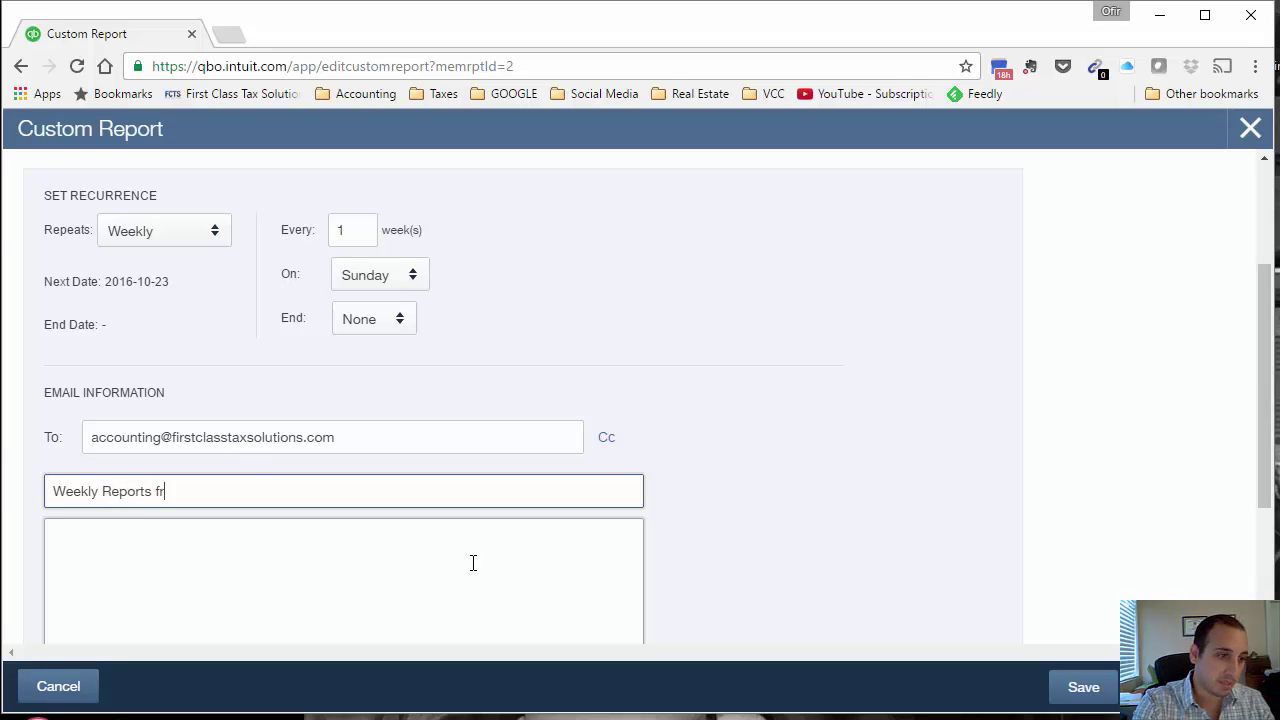
type("om QuickBooks")
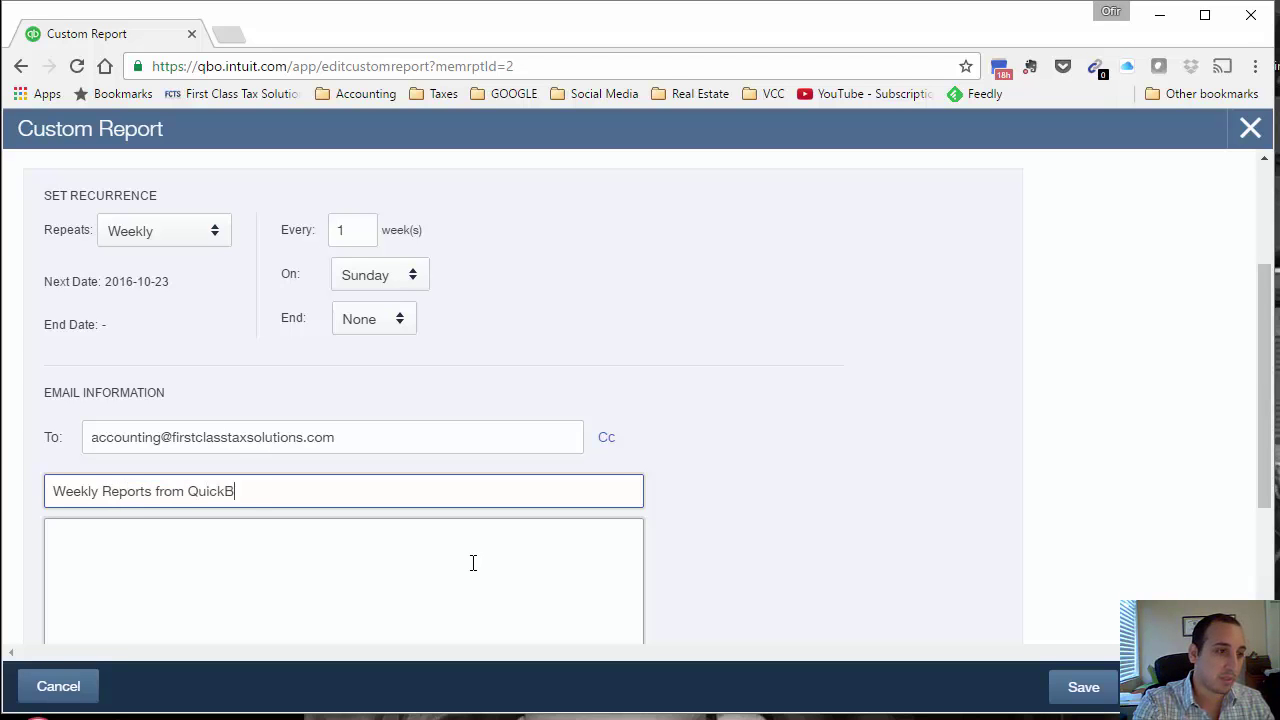
left_click(369, 577)
scroll(369, 576, "down", 2)
scroll(369, 576, "down", 1)
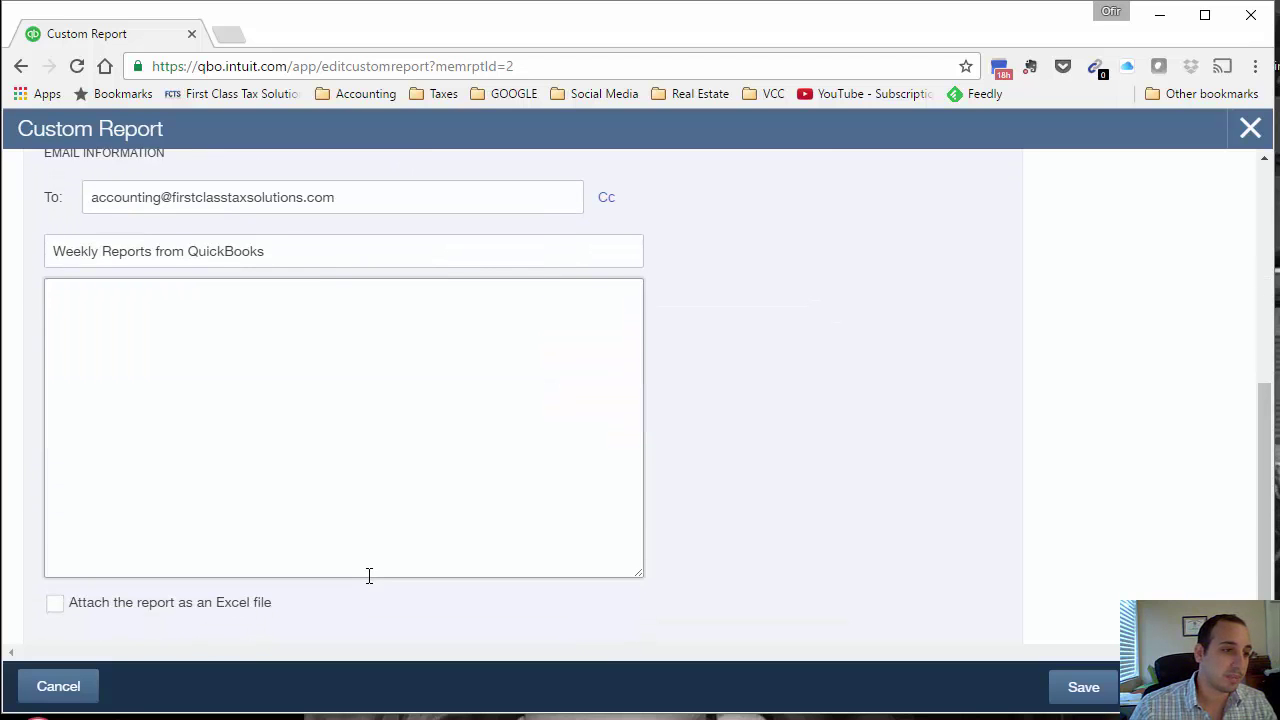
type("Attached ")
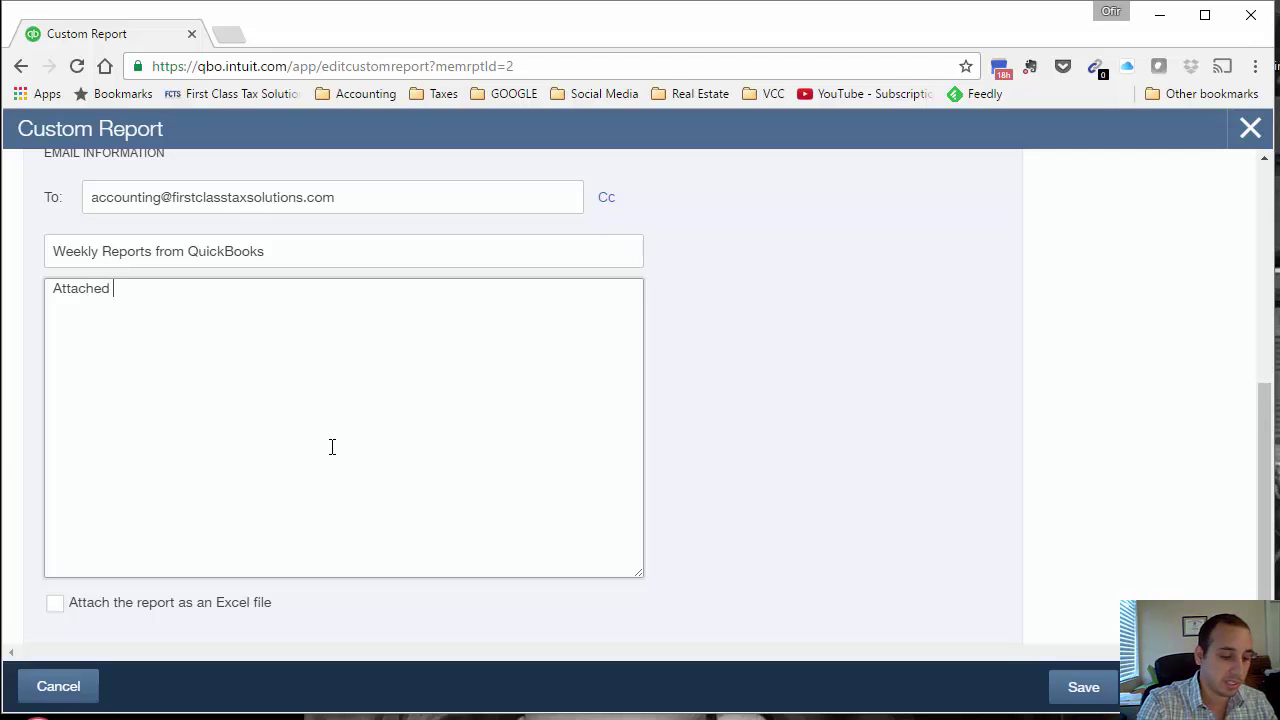
type("see w")
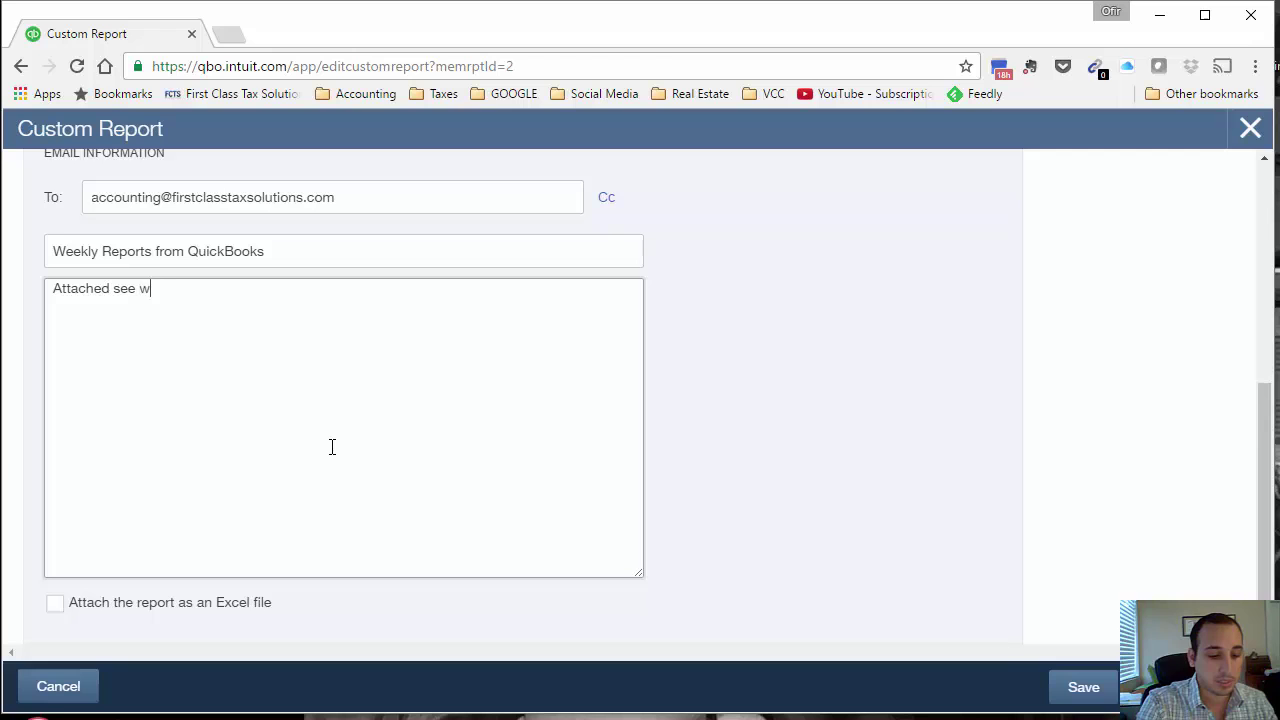
type("eekly reports")
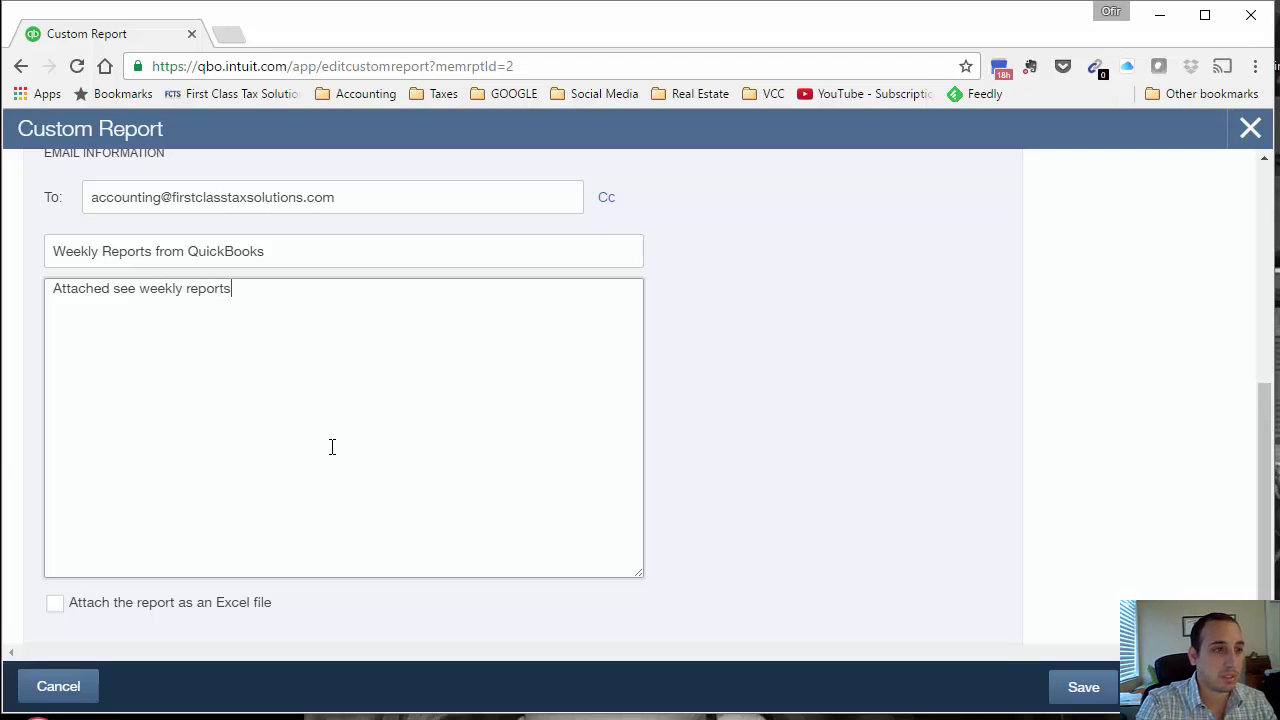
type(".")
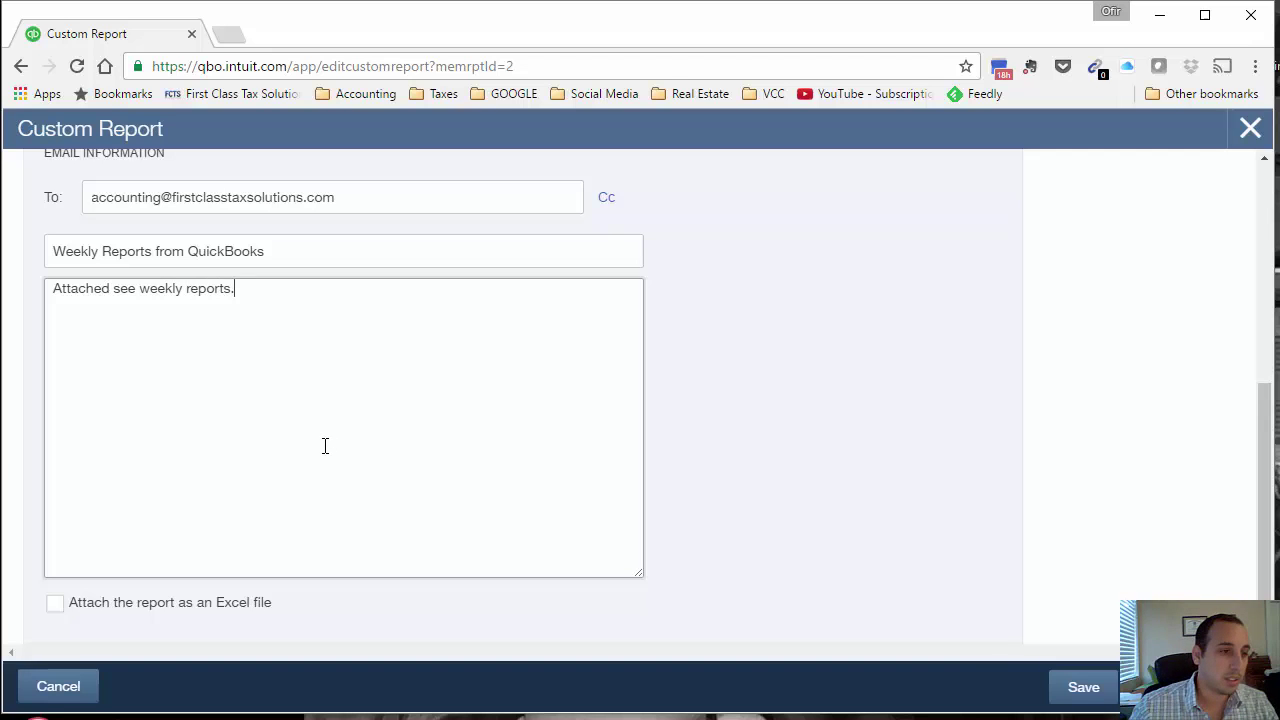
left_click(56, 604)
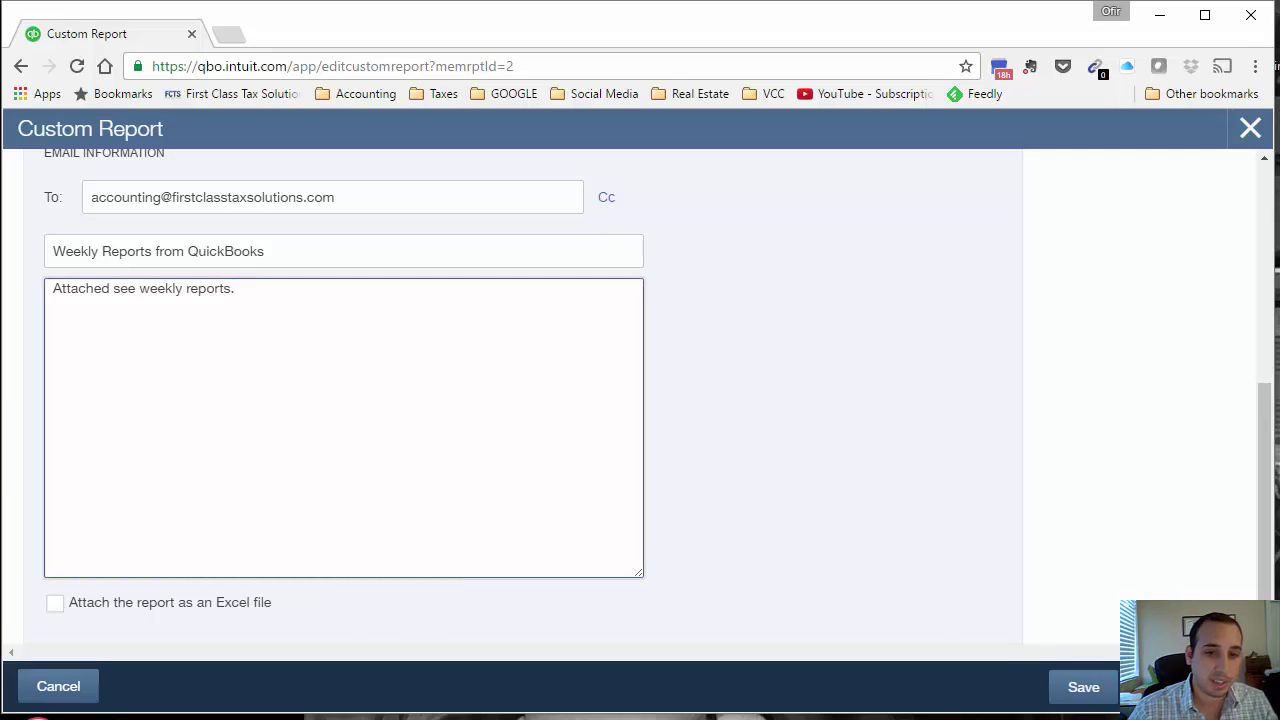
Step: Save the Weekly Reports schedule and confirm it shows as emailed Every Week
left_click(1083, 687)
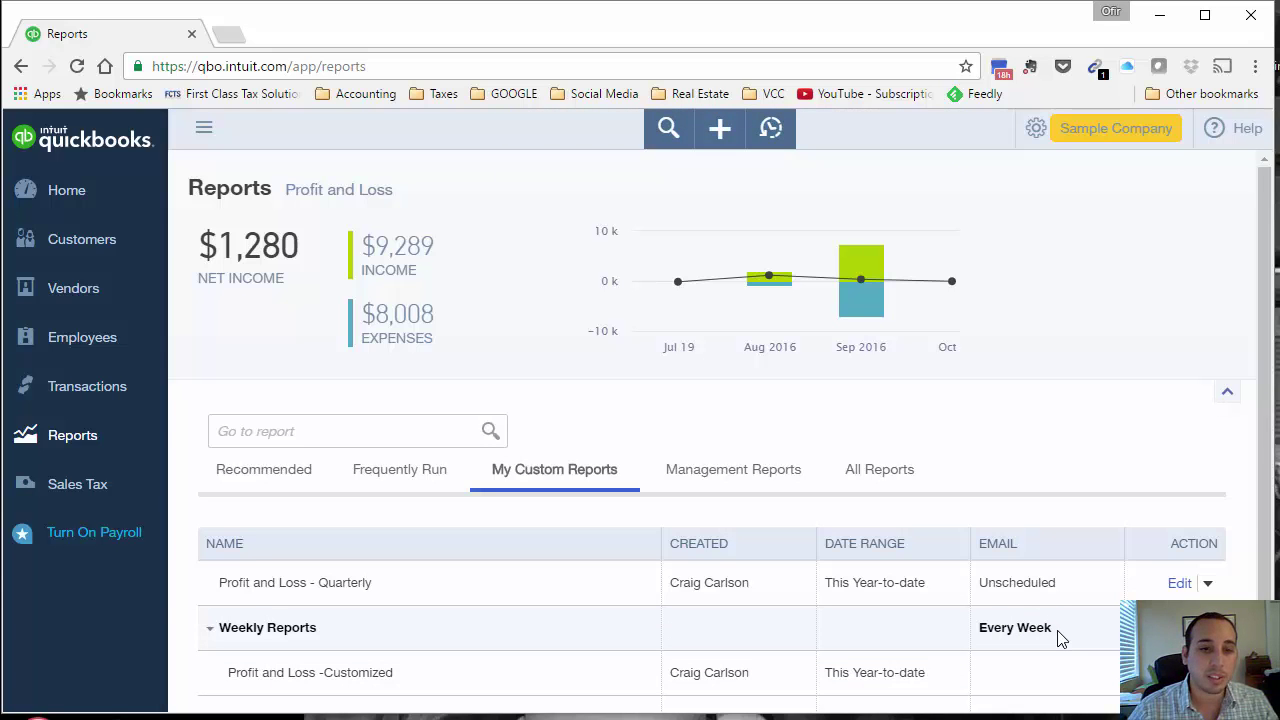
scroll(700, 450, "down", 1)
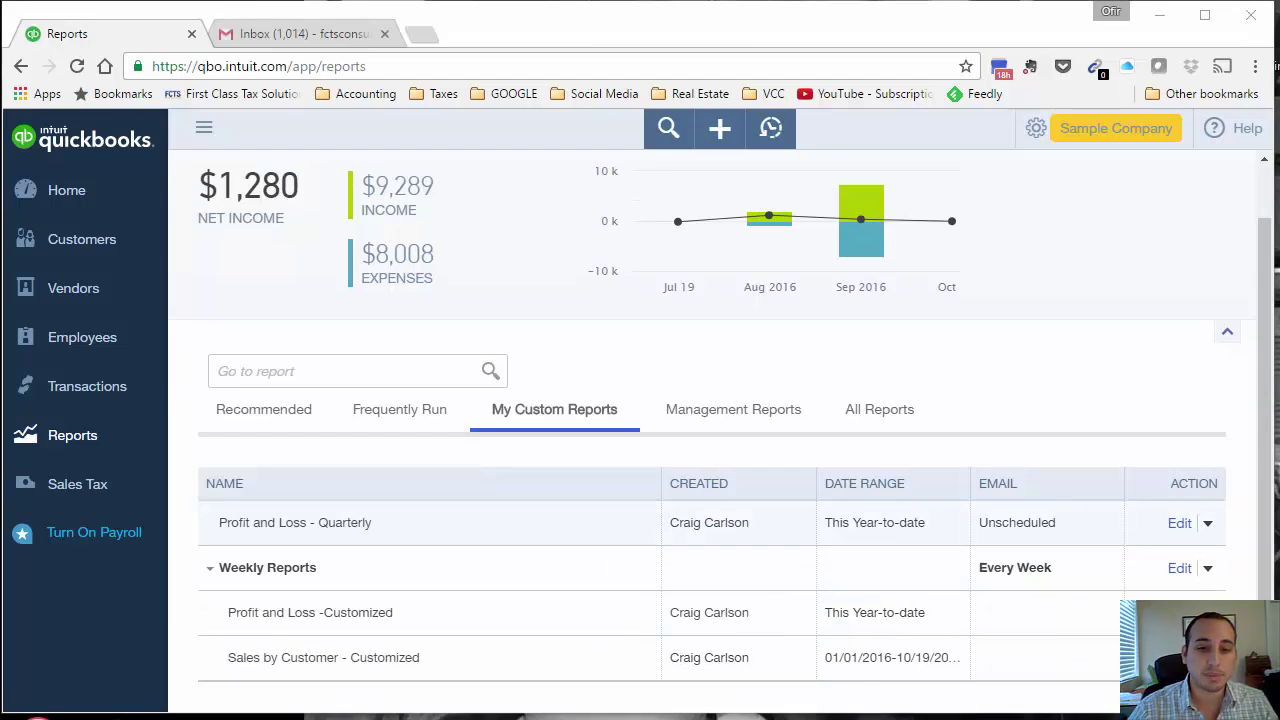